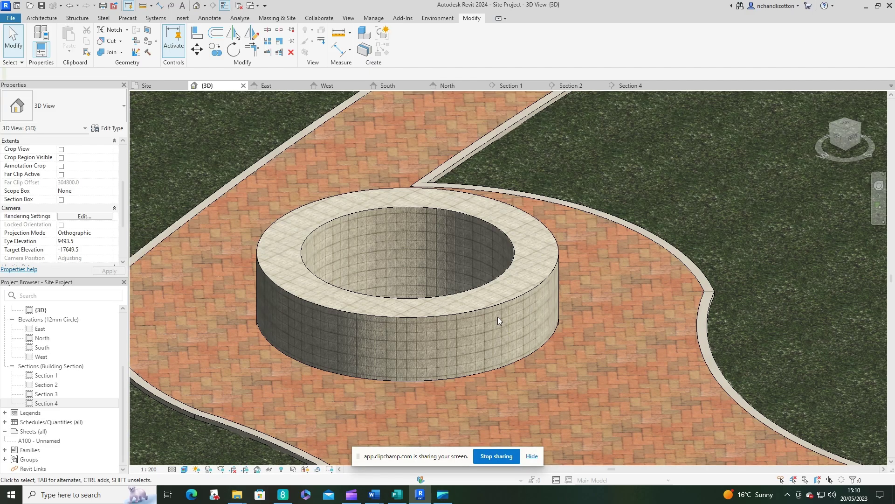
Orbit the 3D view, then show the Site plan with the stone well and herringbone paving
{"action": "middle_click_drag", "start_coordinate": [497, 317], "coordinate": [307, 284], "text": "shift"}
{"action": "left_click", "coordinate": [146, 85]}
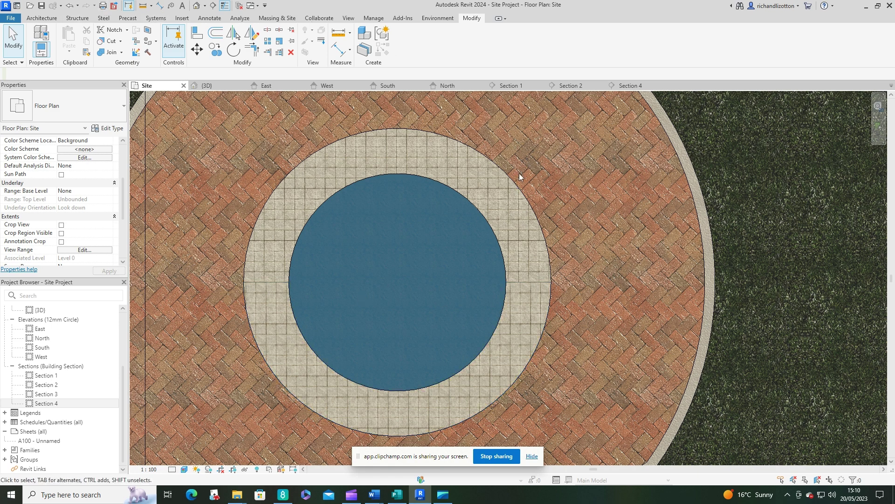
Place two vertical Timber 140x140 columns on the left and right sides of the stone ring
{"action": "left_click", "coordinate": [77, 19]}
{"action": "left_click", "coordinate": [78, 31]}
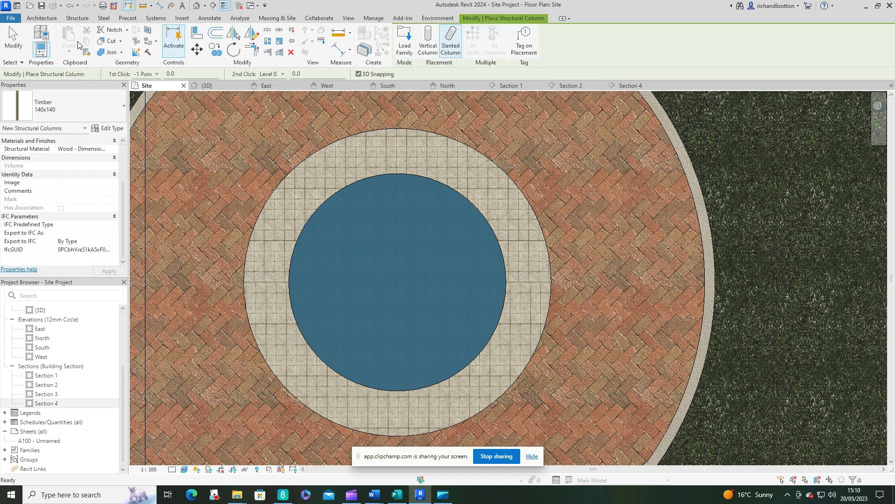
{"action": "left_click", "coordinate": [432, 51]}
{"action": "left_click", "coordinate": [405, 45]}
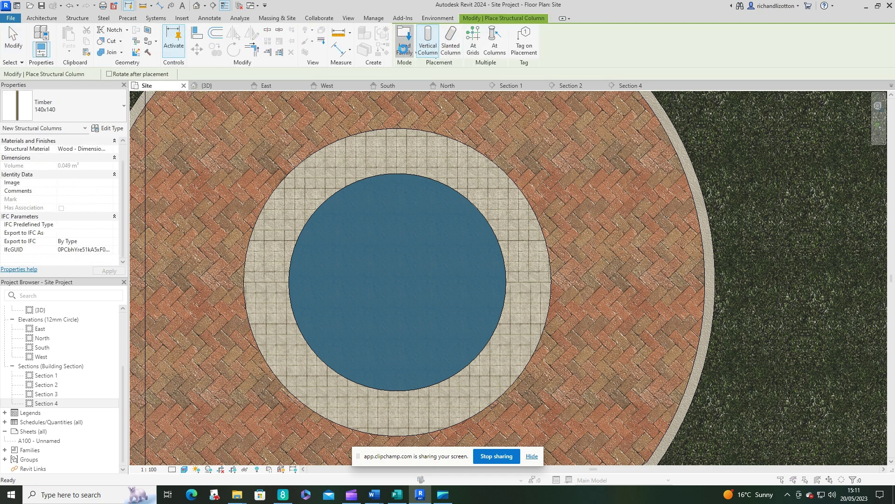
{"action": "left_click", "coordinate": [565, 152]}
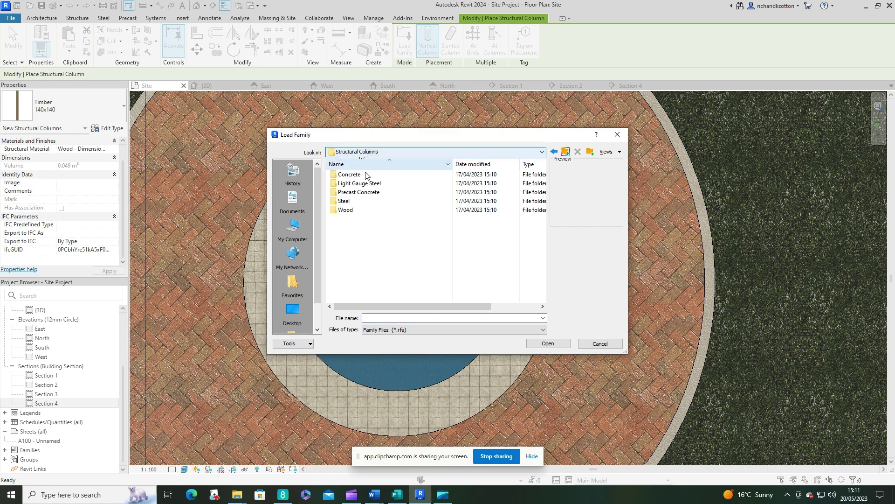
{"action": "left_click", "coordinate": [349, 211]}
{"action": "double_click", "coordinate": [349, 211]}
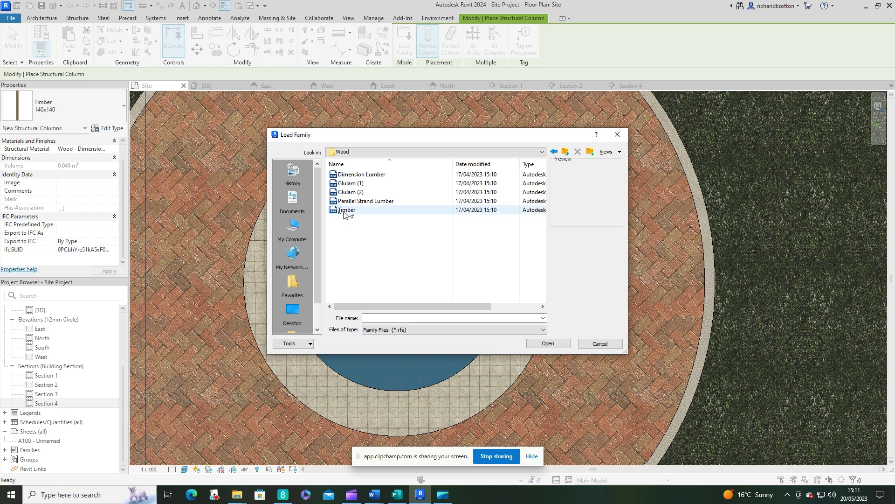
{"action": "left_click", "coordinate": [599, 344]}
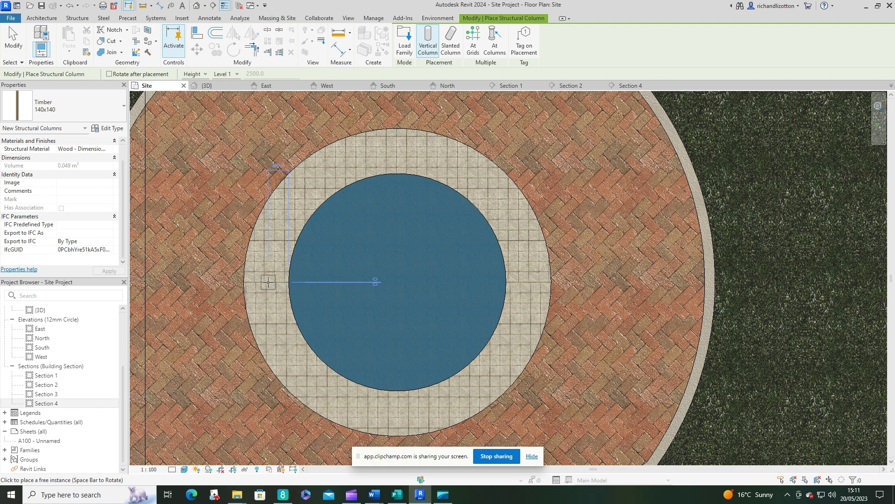
{"action": "left_click", "coordinate": [268, 281]}
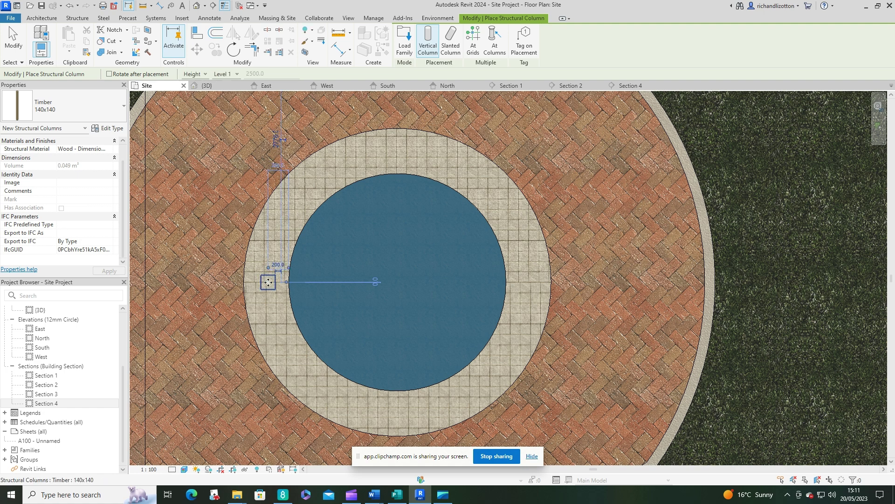
{"action": "left_click", "coordinate": [524, 282]}
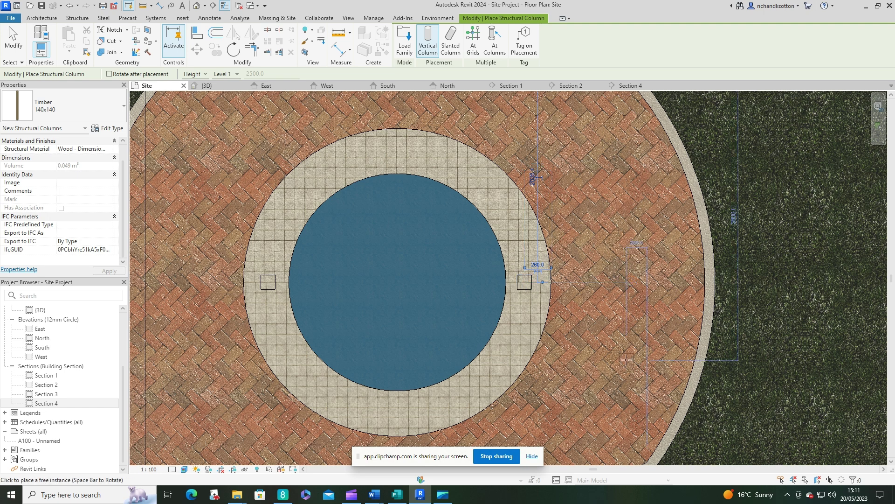
Set the left column 250 from the ring's outer edge
{"action": "key", "text": "Escape"}
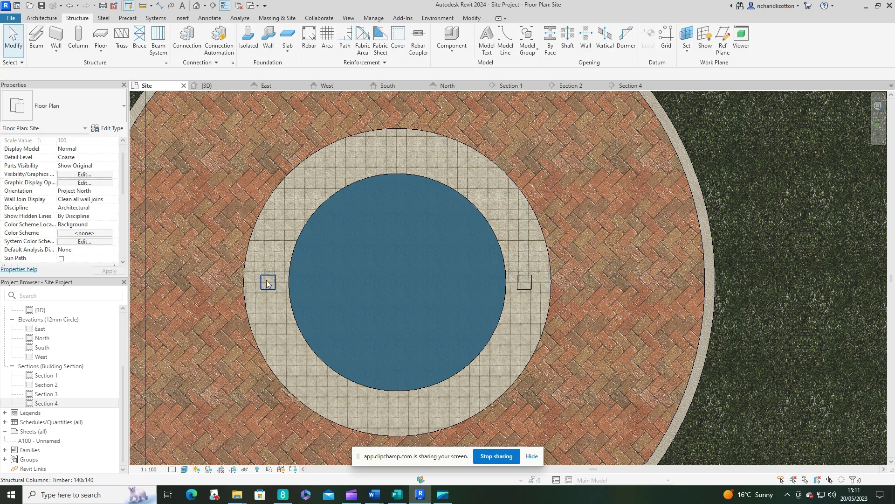
{"action": "left_click", "coordinate": [270, 279]}
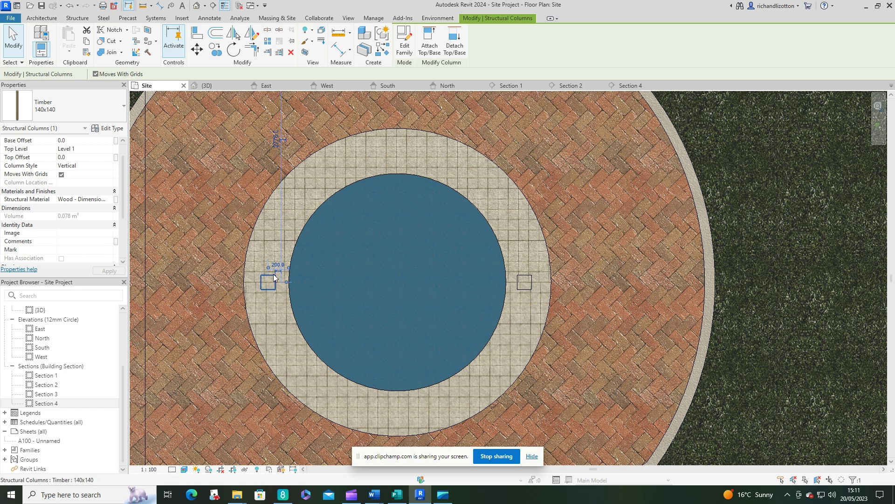
{"action": "left_click_drag", "start_coordinate": [289, 269], "coordinate": [243, 271]}
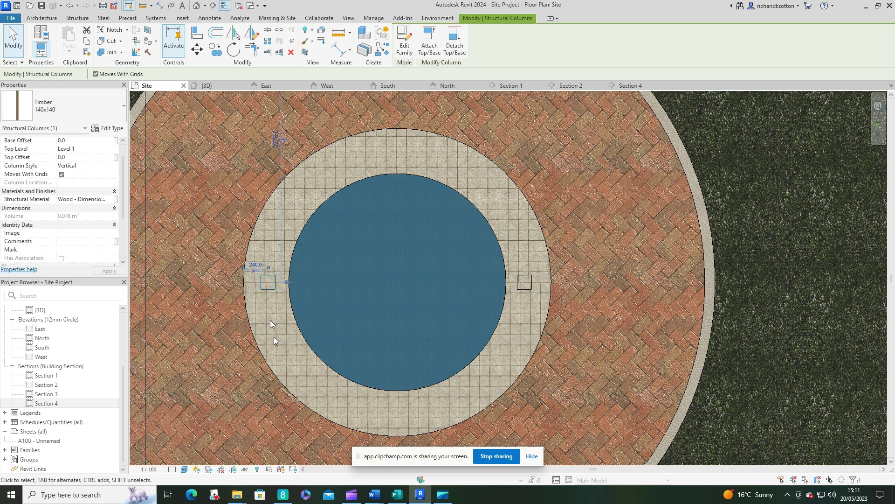
{"action": "left_click", "coordinate": [258, 265]}
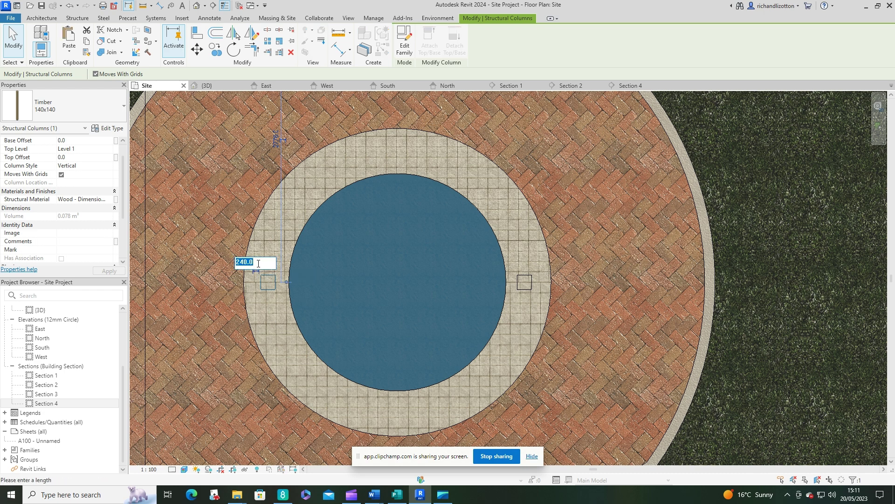
{"action": "type", "text": "250"}
{"action": "key", "text": "Return"}
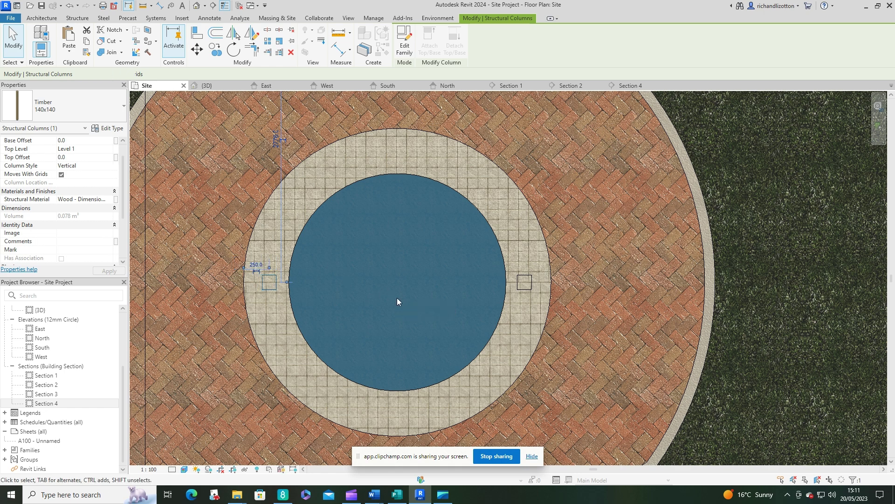
Set the right column 250 from the ring's edge and deselect it
{"action": "left_click", "coordinate": [525, 290]}
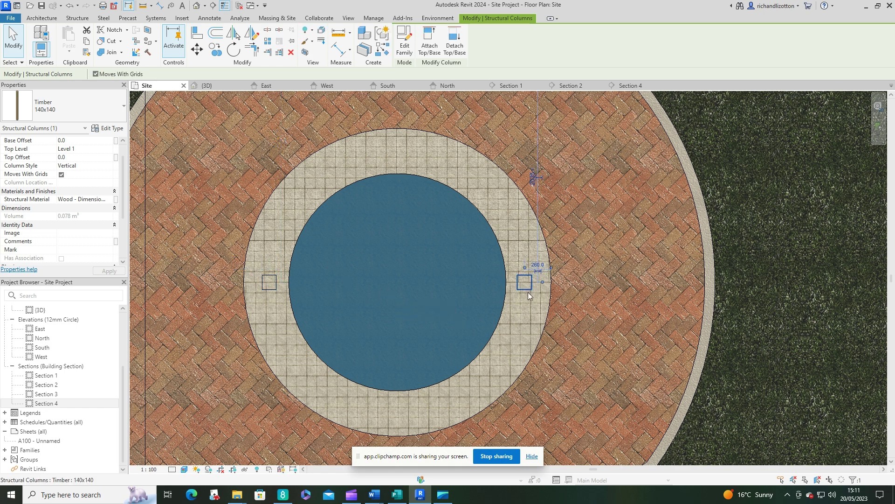
{"action": "left_click", "coordinate": [538, 264]}
{"action": "type", "text": "250"}
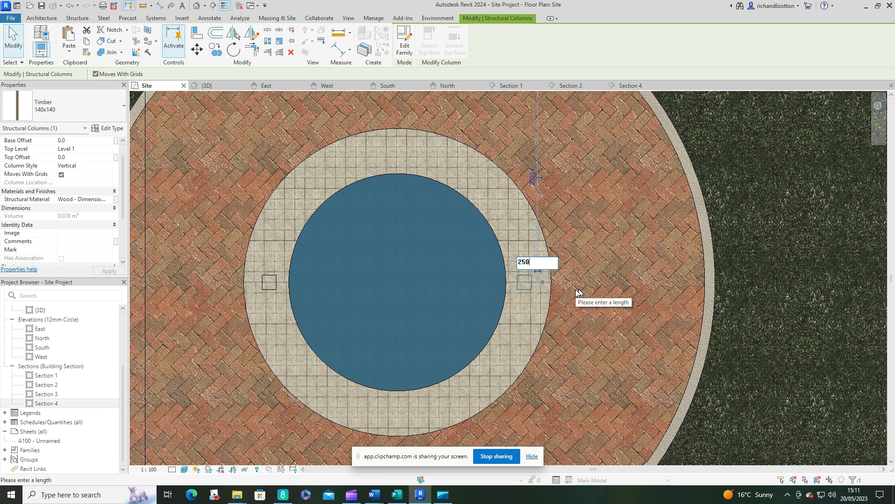
{"action": "key", "text": "Return"}
{"action": "key", "text": "Escape"}
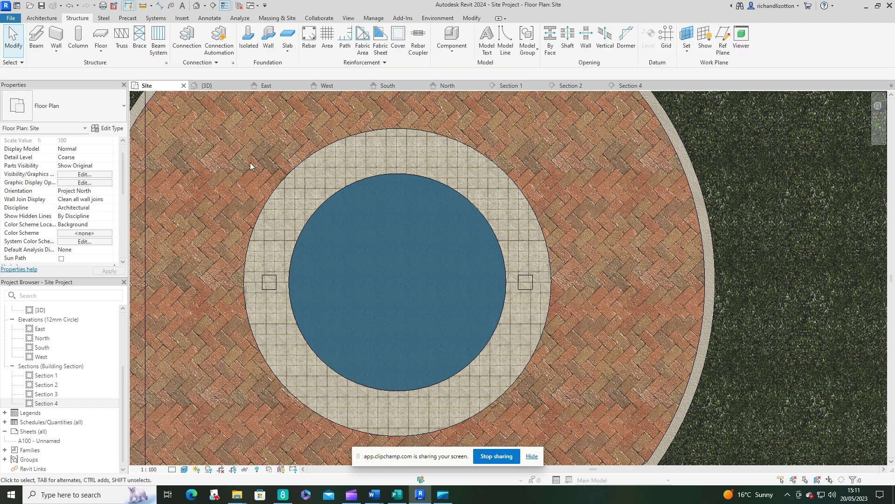
Select both timber columns and give them a Base Offset of 750
{"action": "left_click", "coordinate": [275, 283]}
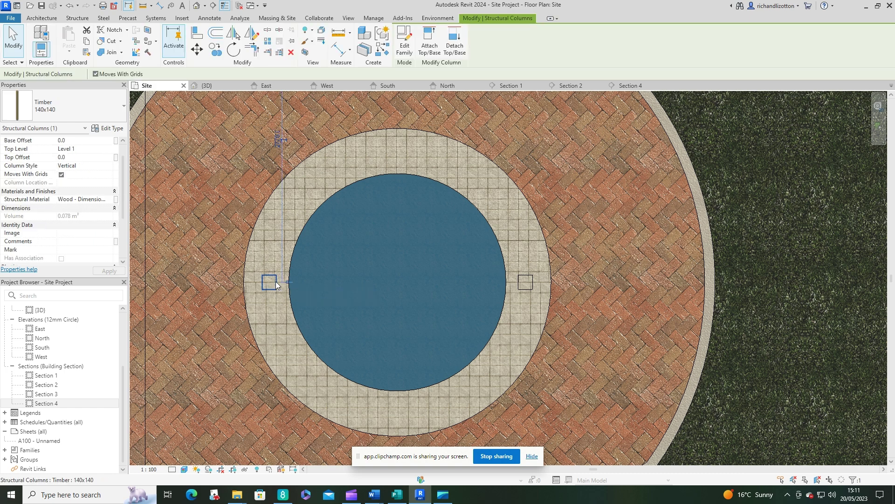
{"action": "left_click", "coordinate": [526, 285], "text": "ctrl"}
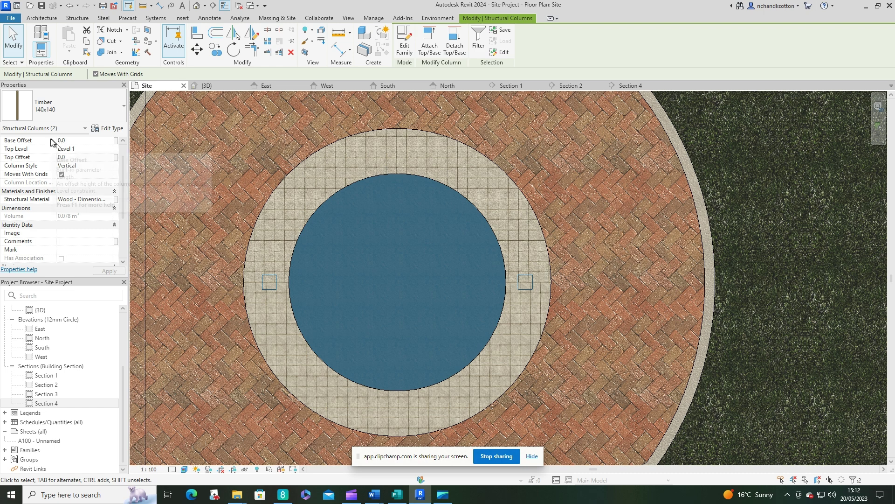
{"action": "scroll", "coordinate": [96, 154], "scroll_direction": "up", "scroll_amount": 1}
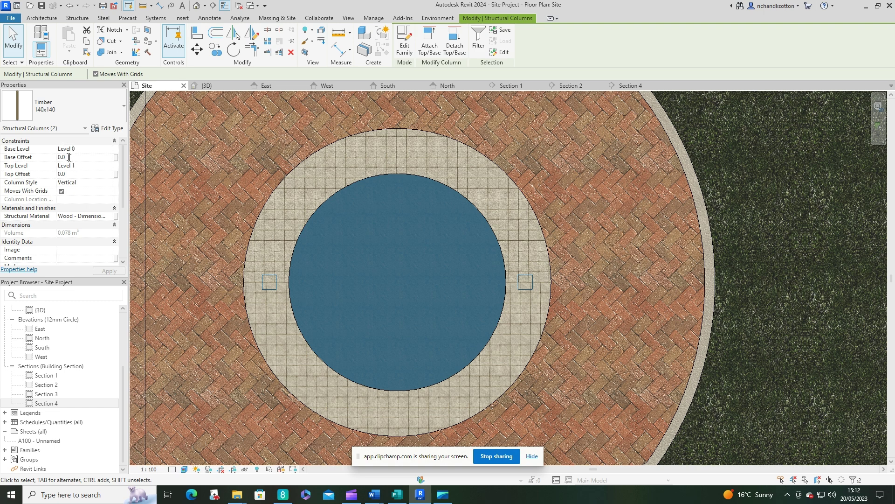
{"action": "left_click", "coordinate": [68, 156]}
{"action": "type", "text": "750"}
{"action": "left_click", "coordinate": [69, 174]}
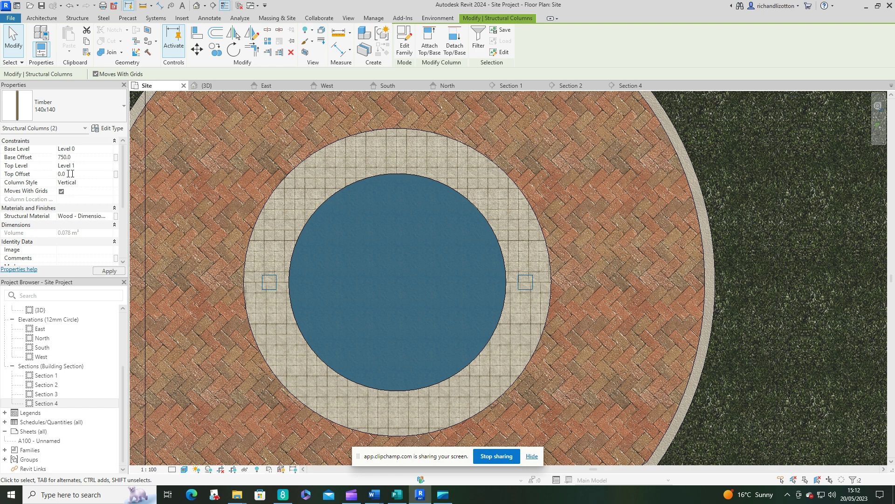
Set the columns' Top Offset to 2250 with Top Level Level 0, then apply and view 3D
{"action": "left_click_drag", "start_coordinate": [70, 173], "coordinate": [54, 174]}
{"action": "type", "text": "22550"}
{"action": "key", "text": "BackSpace"}
{"action": "key", "text": "BackSpace"}
{"action": "type", "text": "0"}
{"action": "left_click", "coordinate": [76, 165]}
{"action": "left_click", "coordinate": [109, 167]}
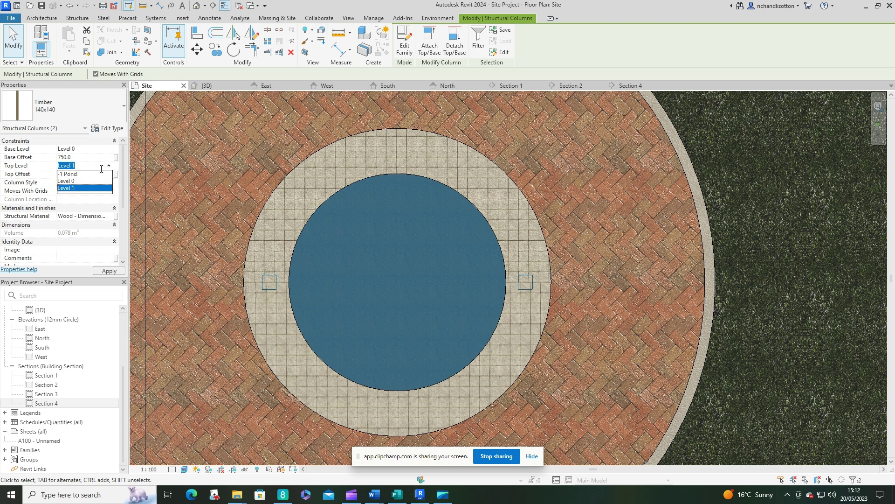
{"action": "left_click", "coordinate": [78, 182]}
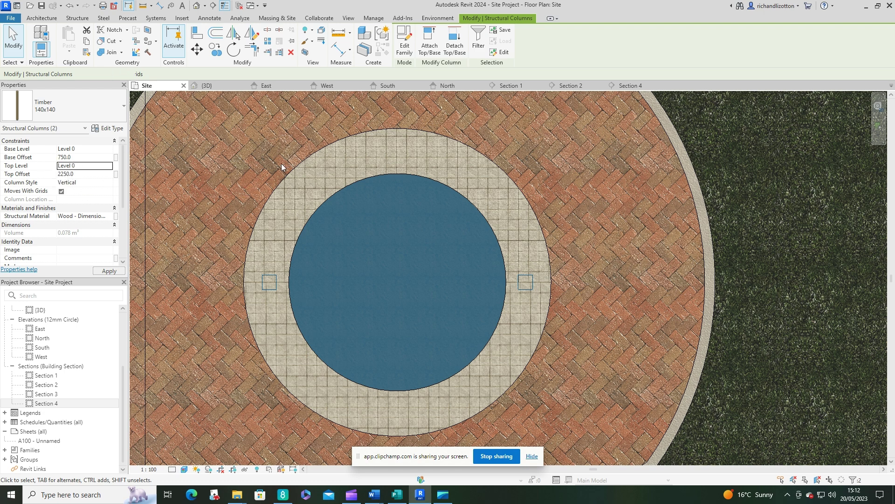
{"action": "left_click", "coordinate": [210, 86]}
{"action": "key", "text": "Escape"}
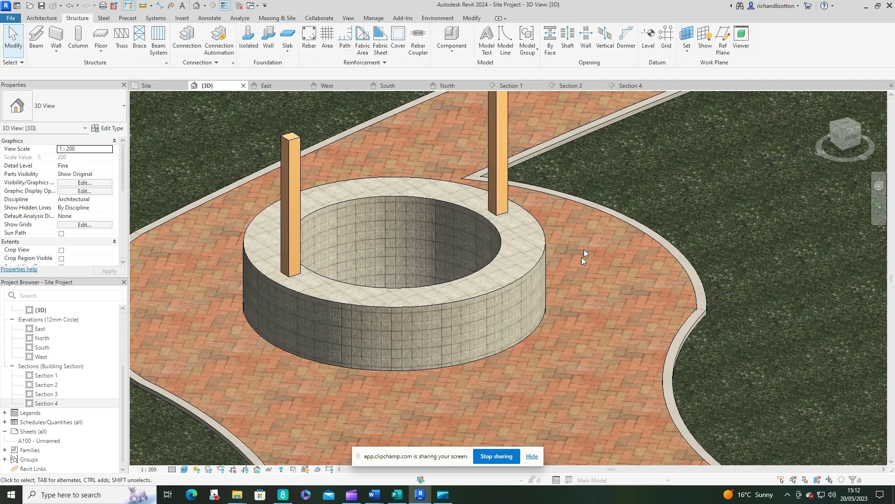
{"action": "middle_click_drag", "start_coordinate": [557, 221], "coordinate": [547, 310]}
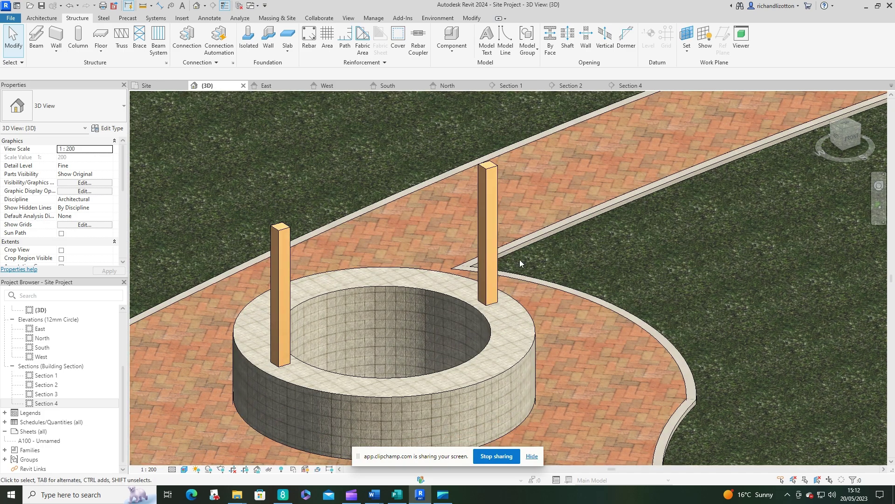
{"action": "middle_click_drag", "start_coordinate": [440, 338], "coordinate": [358, 402], "text": "shift"}
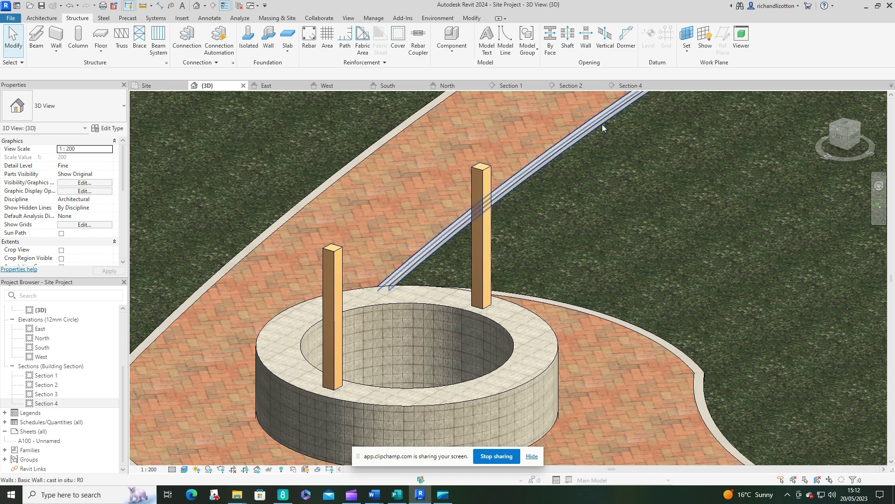
Open Section 4 and zoom in on the post and well base
{"action": "left_click", "coordinate": [635, 87]}
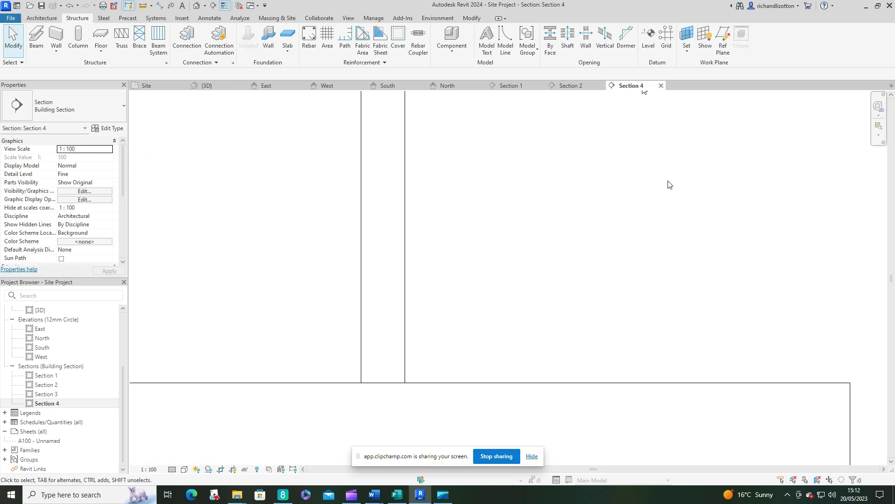
{"action": "scroll", "coordinate": [466, 224], "scroll_direction": "down", "scroll_amount": 3}
{"action": "middle_click_drag", "start_coordinate": [466, 225], "coordinate": [527, 248]}
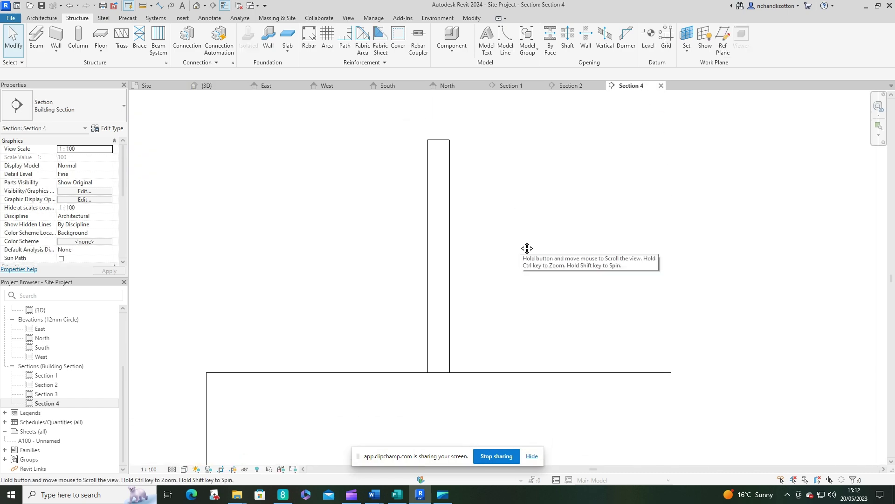
{"action": "scroll", "coordinate": [520, 244], "scroll_direction": "down", "scroll_amount": 3}
{"action": "scroll", "coordinate": [520, 244], "scroll_direction": "up", "scroll_amount": 2}
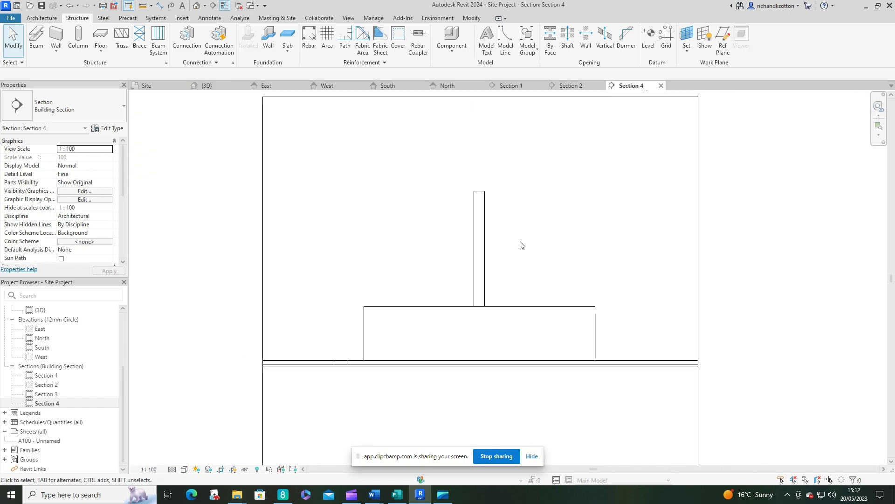
Start a structural column with CL, placing it on a picked work plane
{"action": "key", "text": "c"}
{"action": "key", "text": "l"}
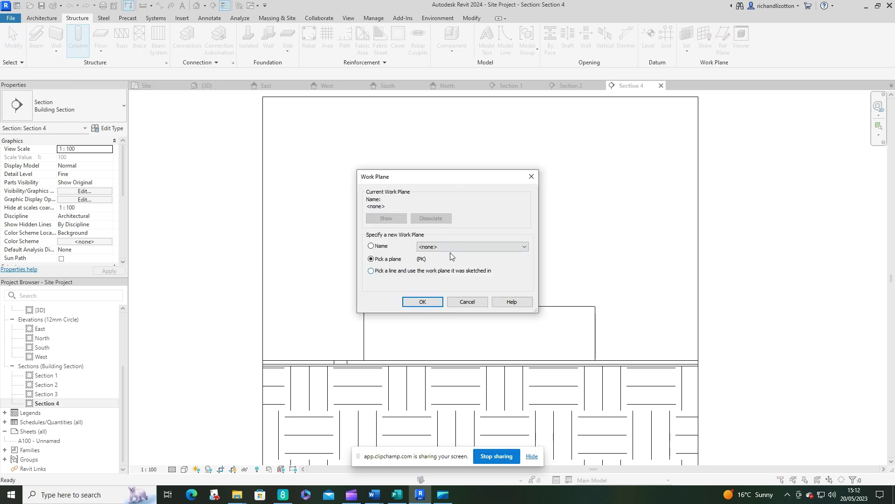
{"action": "left_click", "coordinate": [424, 301]}
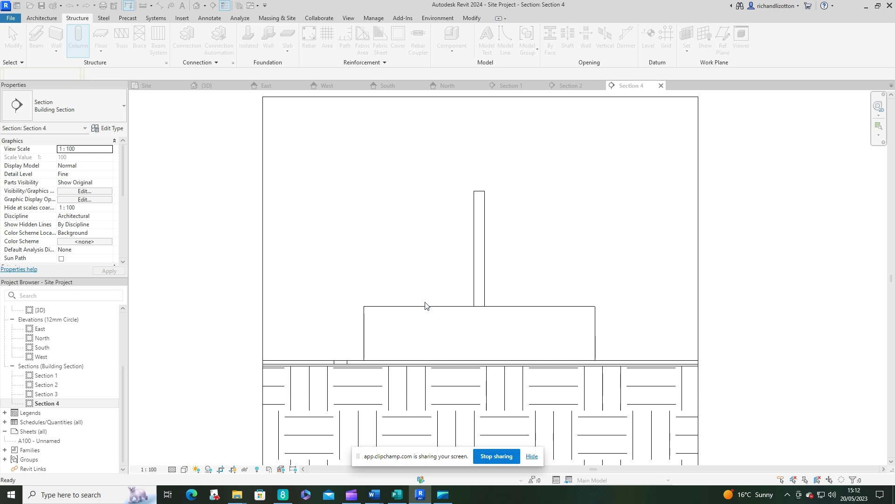
{"action": "left_click", "coordinate": [480, 250]}
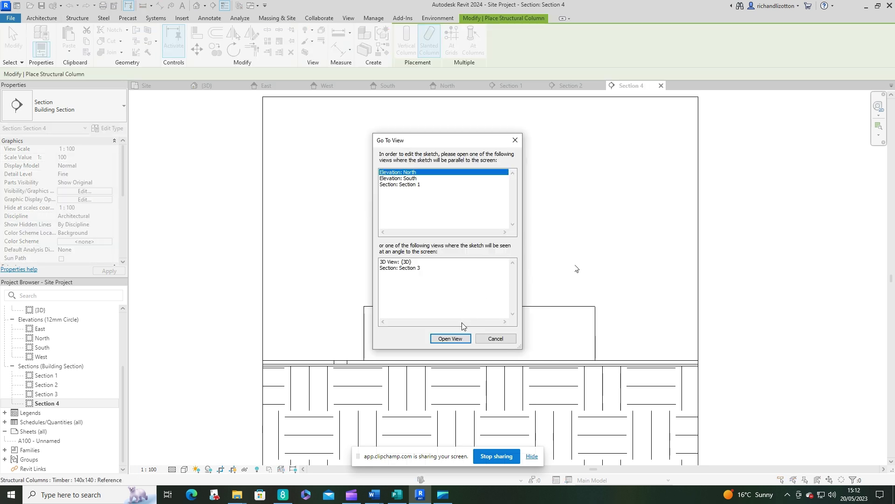
In the North elevation, draw a slanted timber column along the post down to its base
{"action": "left_click", "coordinate": [450, 339]}
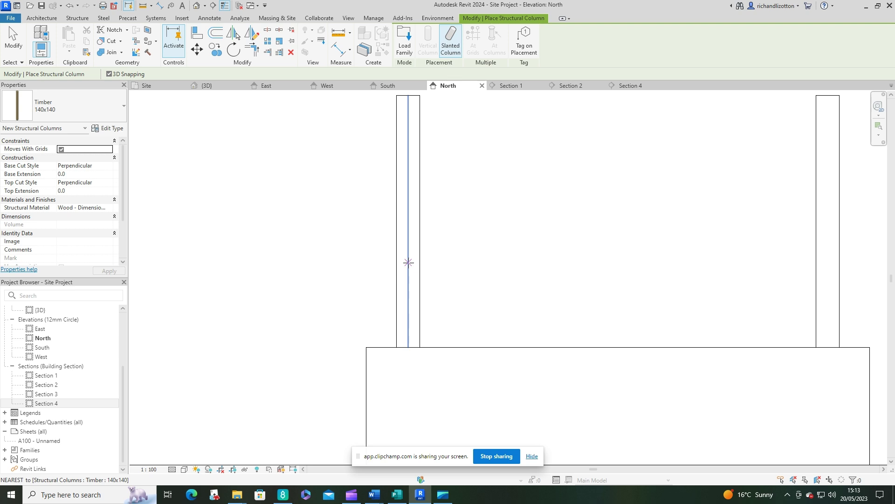
{"action": "left_click", "coordinate": [408, 263]}
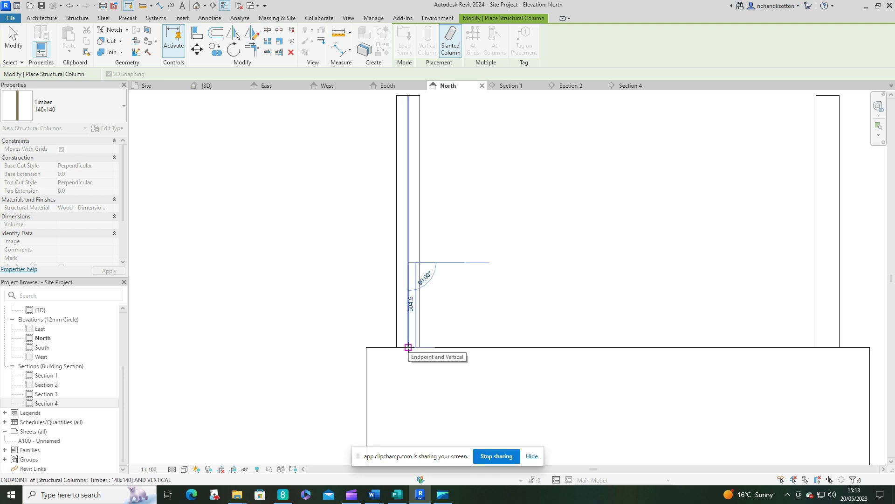
{"action": "left_click", "coordinate": [408, 346]}
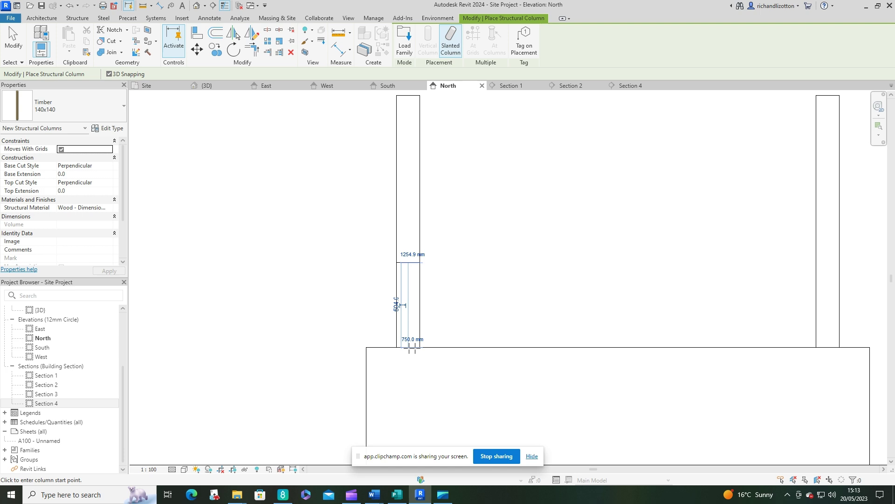
Change the column's length from 504.9 to 500, then finish and select it
{"action": "left_click", "coordinate": [396, 304]}
{"action": "left_click", "coordinate": [396, 304]}
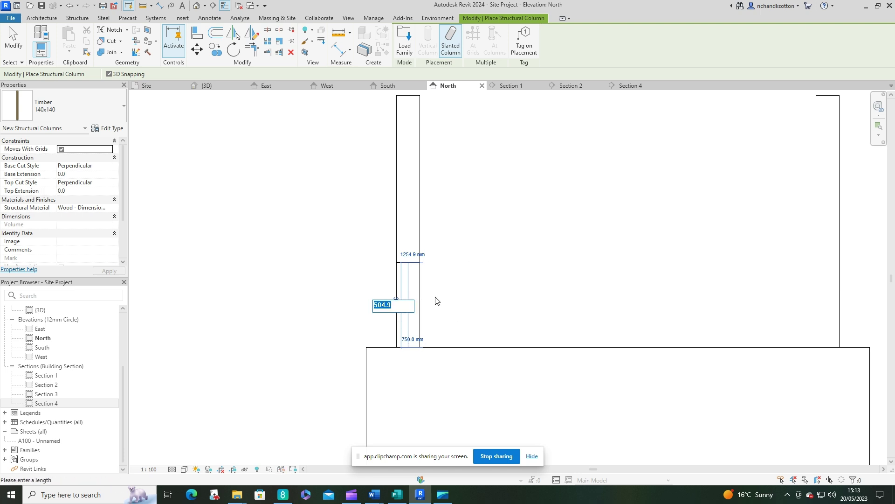
{"action": "type", "text": "500"}
{"action": "key", "text": "Return"}
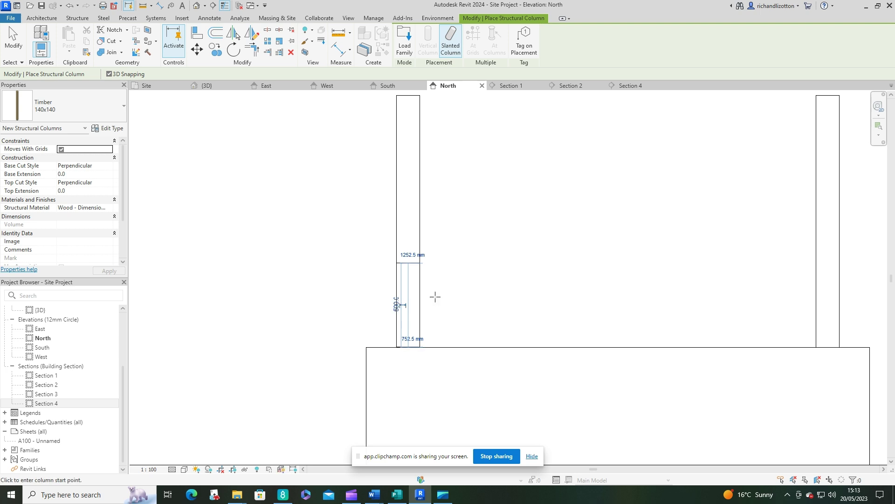
{"action": "scroll", "coordinate": [407, 321], "scroll_direction": "up", "scroll_amount": 3}
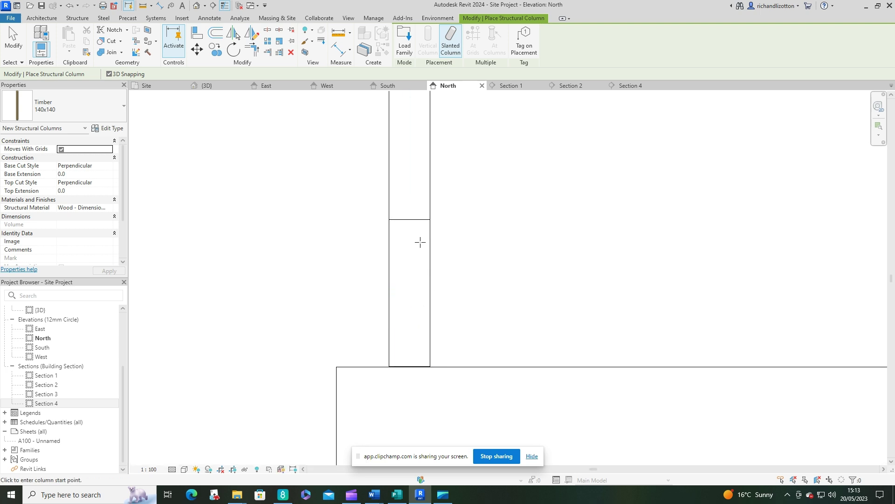
{"action": "key", "text": "Escape"}
{"action": "key", "text": "Escape"}
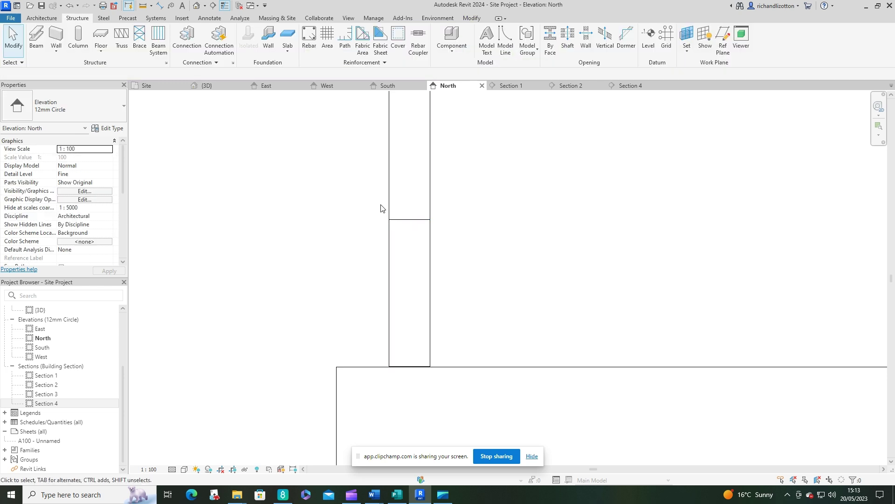
{"action": "left_click_drag", "start_coordinate": [380, 204], "coordinate": [470, 386]}
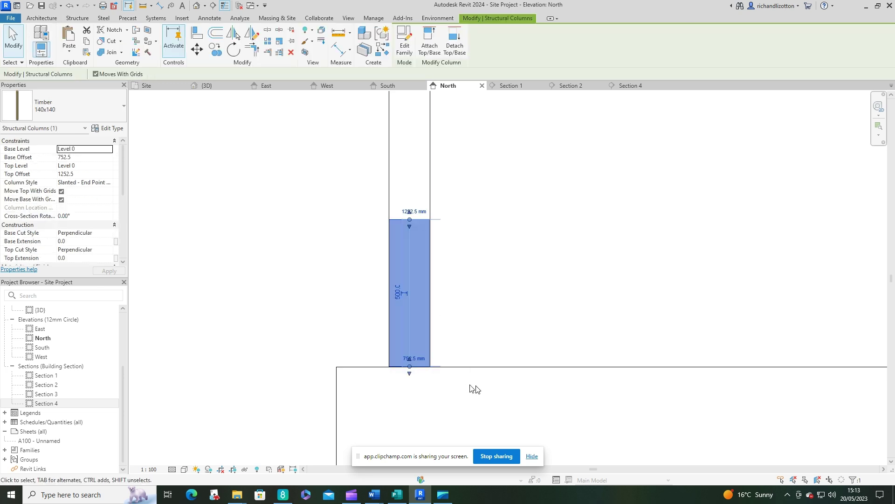
In Section 4, swing the column's base outward into a 45° brace 610 long
{"action": "left_click", "coordinate": [632, 84]}
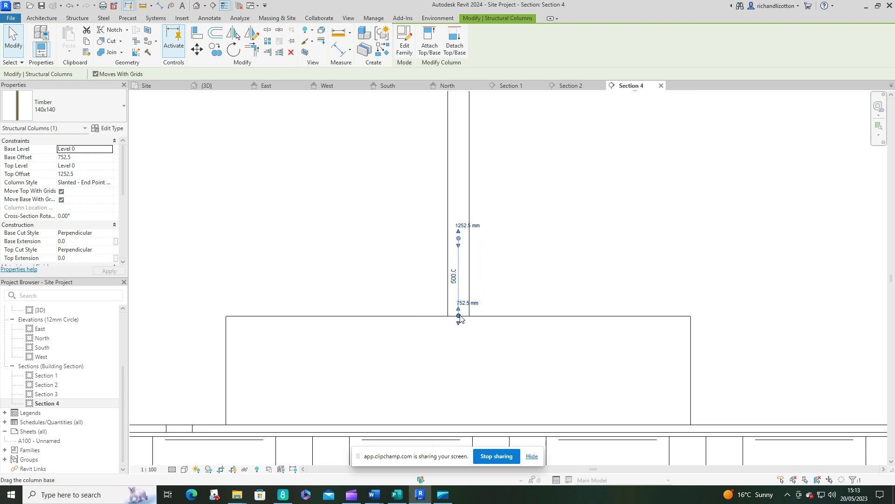
{"action": "left_click", "coordinate": [459, 316]}
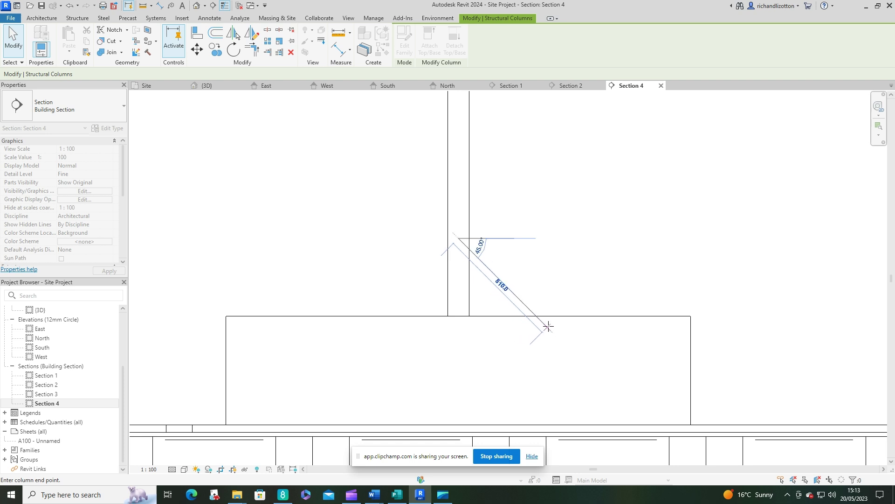
{"action": "left_click", "coordinate": [548, 328]}
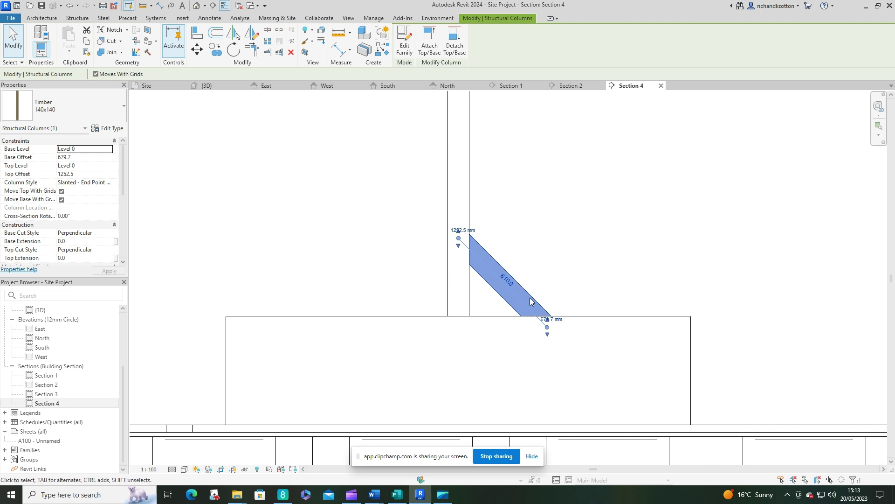
{"action": "left_click", "coordinate": [172, 469]}
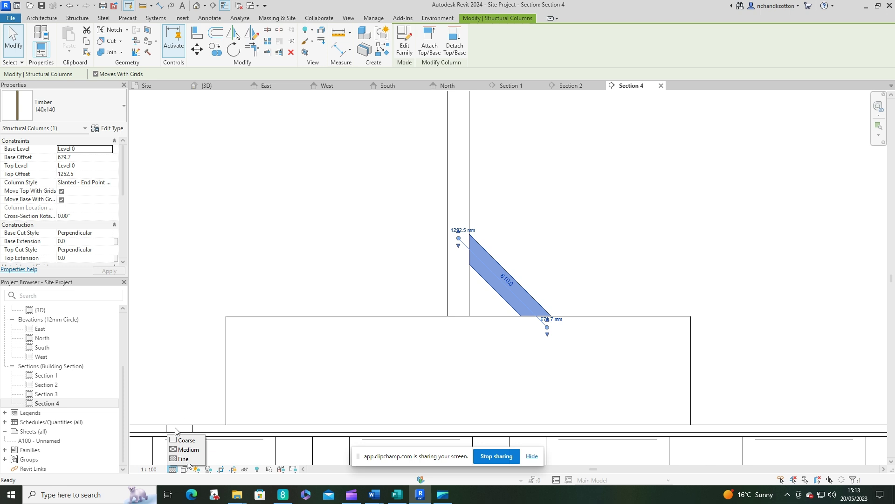
Switch Section 4's detail level to Coarse and back to Fine, zooming on the brace
{"action": "left_click", "coordinate": [186, 440]}
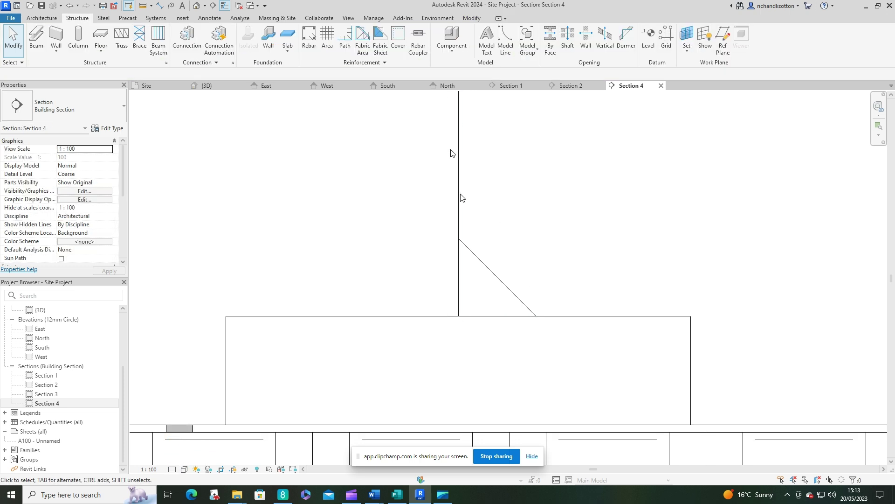
{"action": "left_click", "coordinate": [173, 469]}
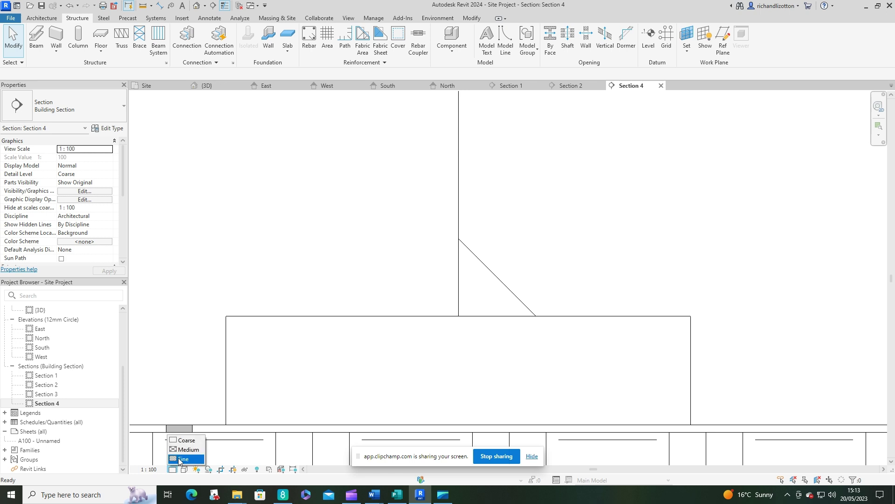
{"action": "left_click", "coordinate": [181, 458]}
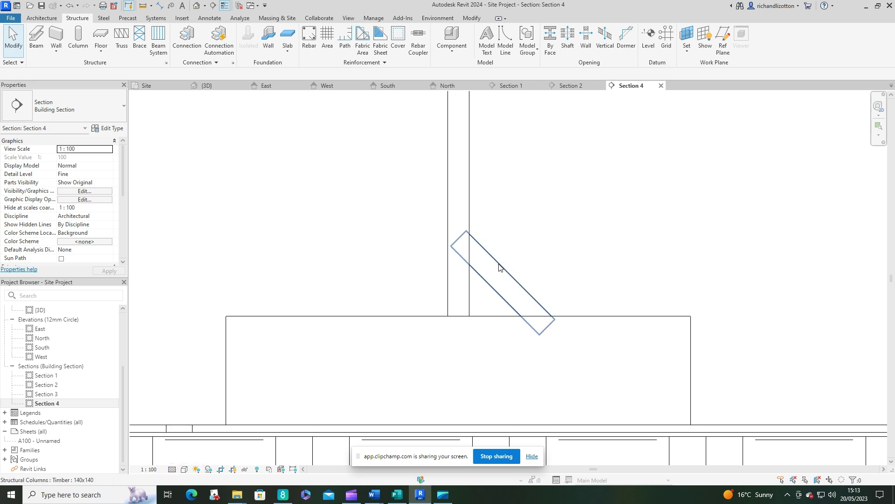
{"action": "scroll", "coordinate": [527, 244], "scroll_direction": "down", "scroll_amount": 3}
{"action": "scroll", "coordinate": [534, 237], "scroll_direction": "up", "scroll_amount": 2}
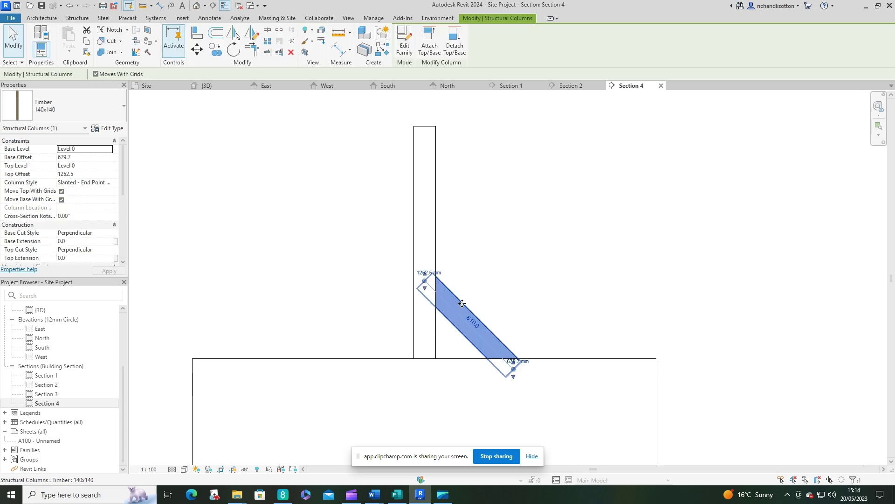
Mirror the brace about the post's centre line and view both braces in 3D
{"action": "key", "text": "m"}
{"action": "key", "text": "m"}
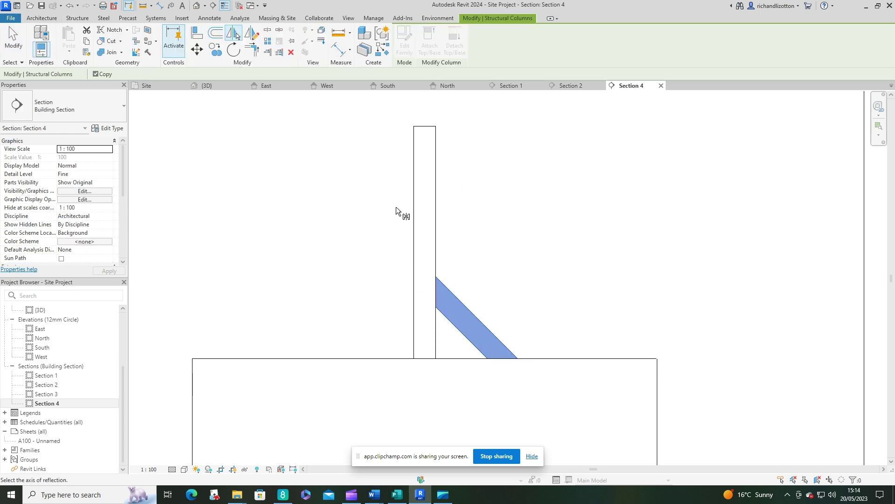
{"action": "left_click", "coordinate": [425, 256]}
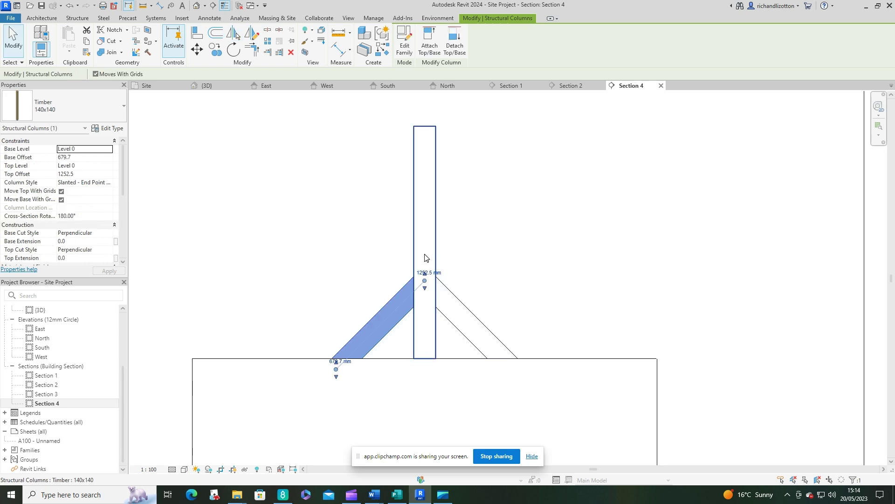
{"action": "left_click", "coordinate": [582, 304]}
{"action": "left_click", "coordinate": [203, 86]}
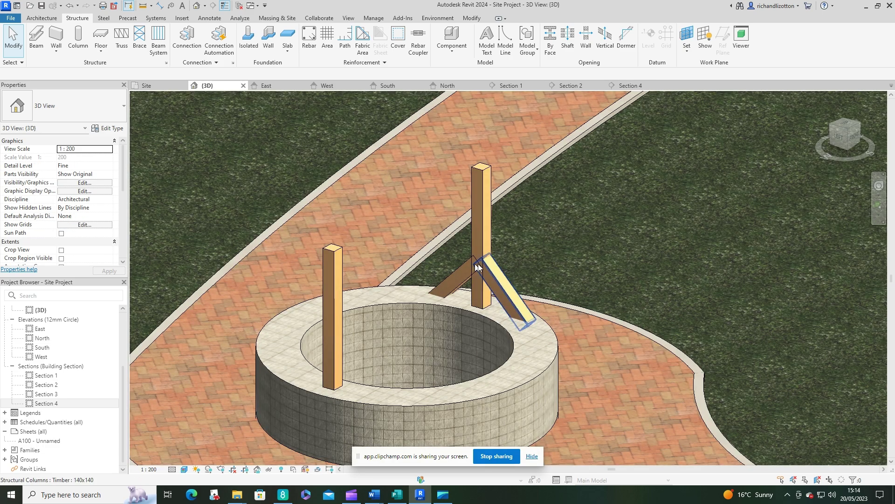
{"action": "scroll", "coordinate": [480, 266], "scroll_direction": "up", "scroll_amount": 4}
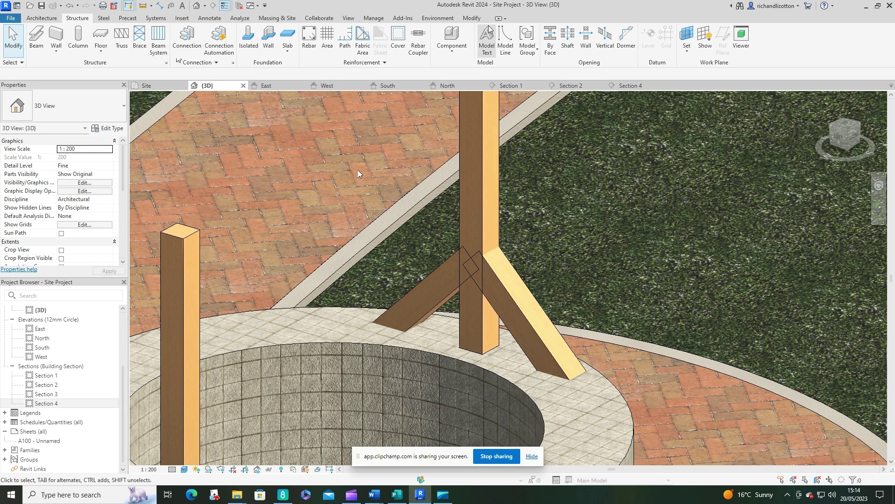
Notch the left and right braces against the timber post
{"action": "left_click", "coordinate": [473, 21]}
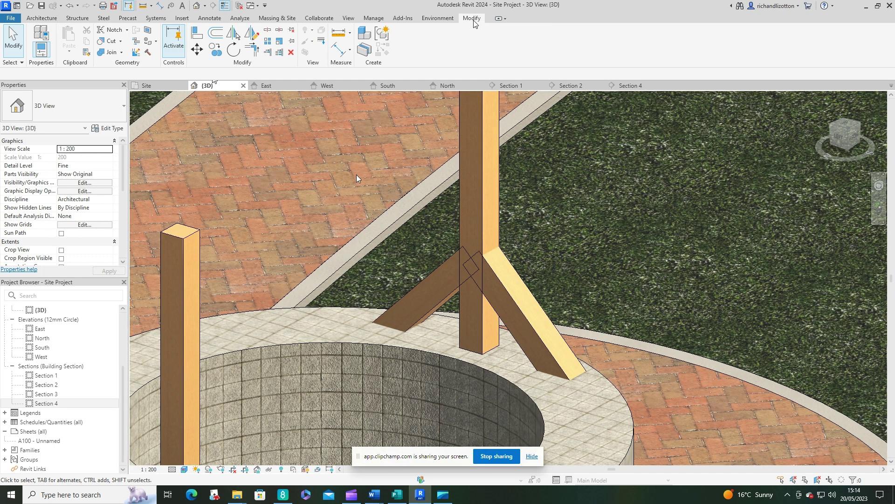
{"action": "left_click", "coordinate": [110, 31]}
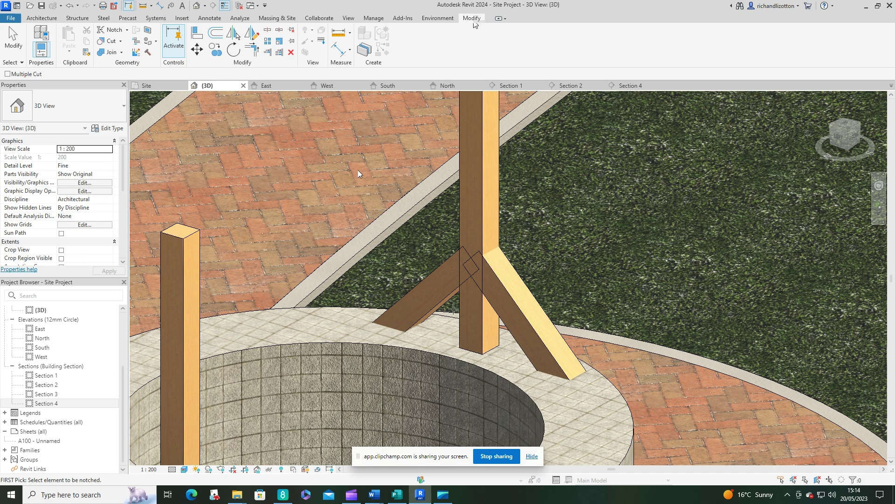
{"action": "left_click", "coordinate": [447, 299]}
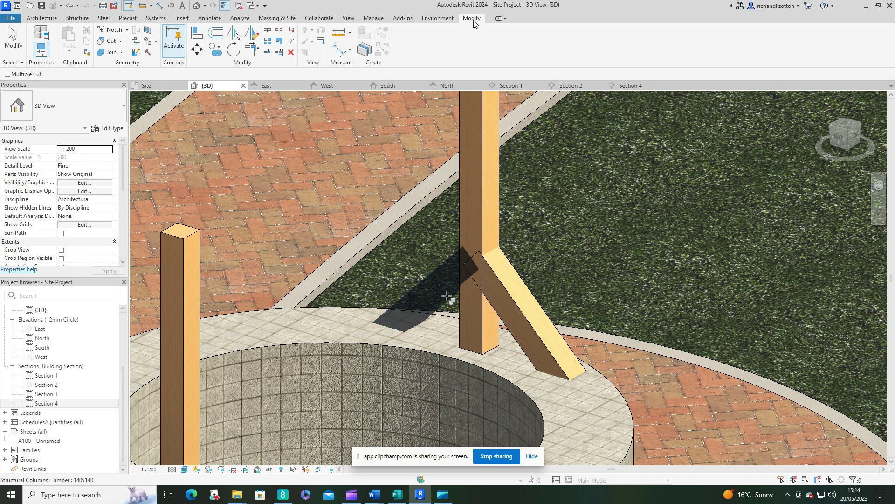
{"action": "left_click", "coordinate": [460, 226]}
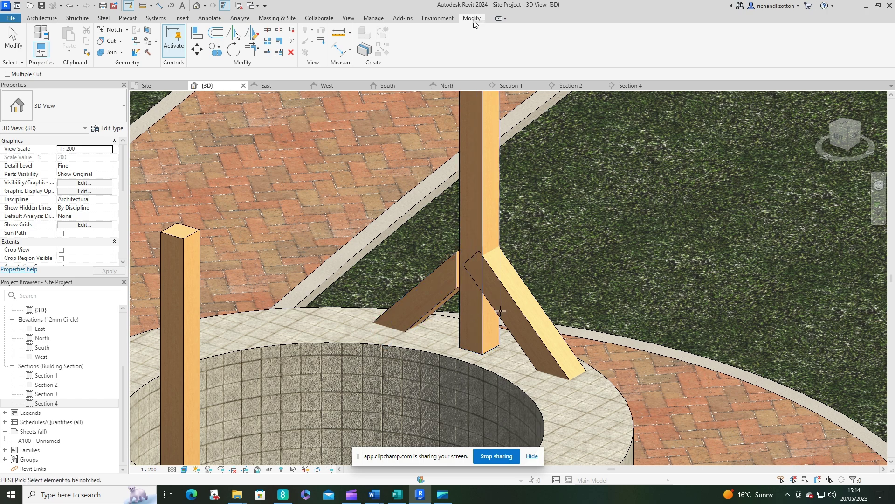
{"action": "middle_click_drag", "start_coordinate": [457, 278], "coordinate": [387, 281], "text": "shift"}
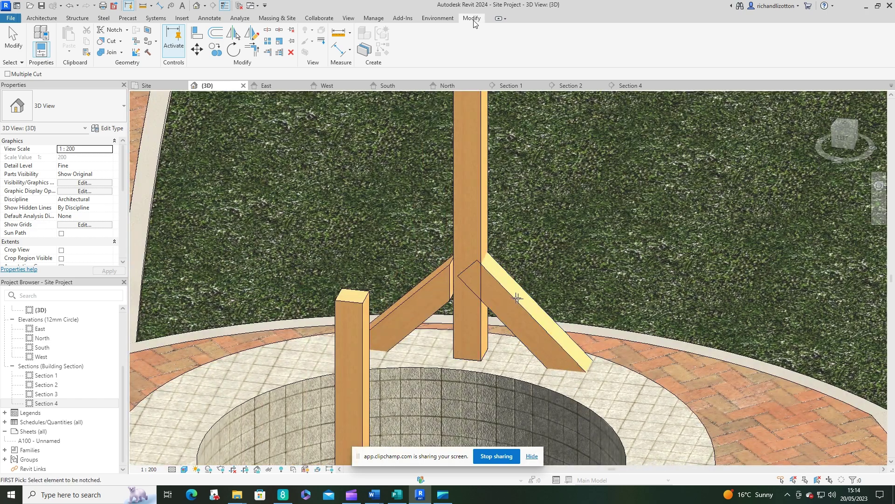
{"action": "left_click", "coordinate": [505, 258]}
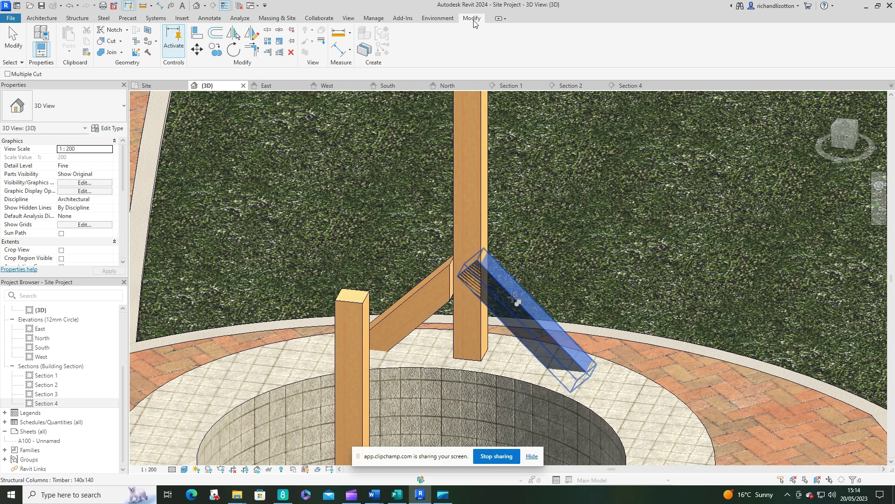
{"action": "left_click", "coordinate": [485, 228]}
{"action": "key", "text": "Escape"}
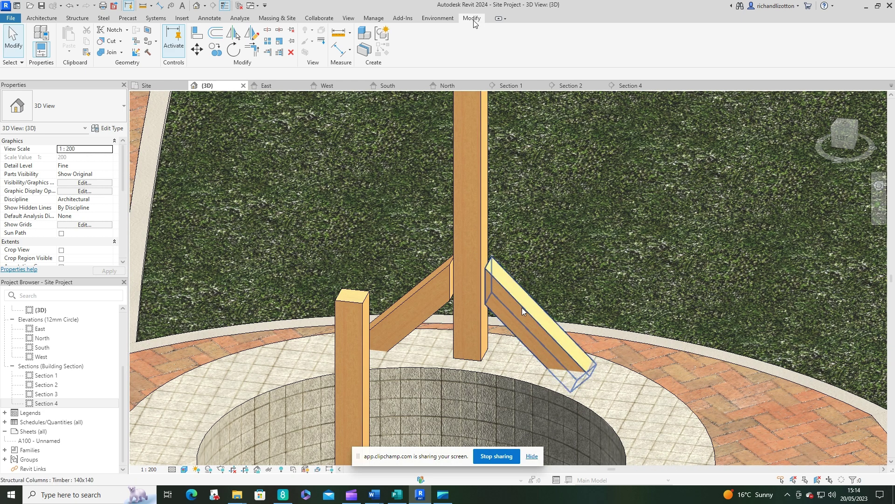
Change both braces' Notching Distance from 20.0 to 0.0 and orbit to confirm they sit flush
{"action": "left_click", "coordinate": [521, 307]}
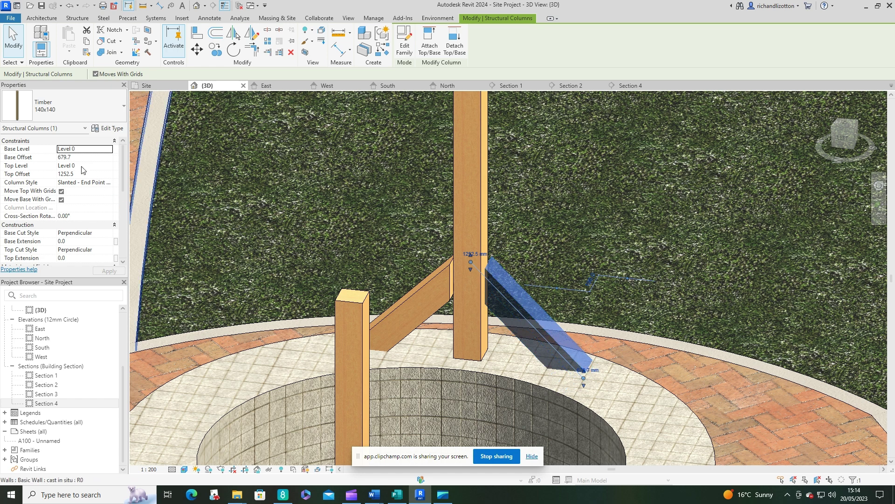
{"action": "scroll", "coordinate": [68, 227], "scroll_direction": "down", "scroll_amount": 4}
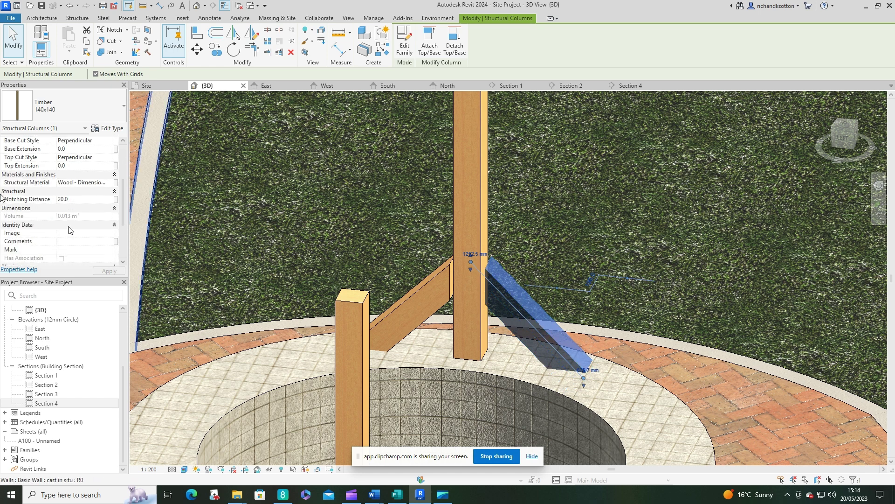
{"action": "left_click", "coordinate": [73, 200]}
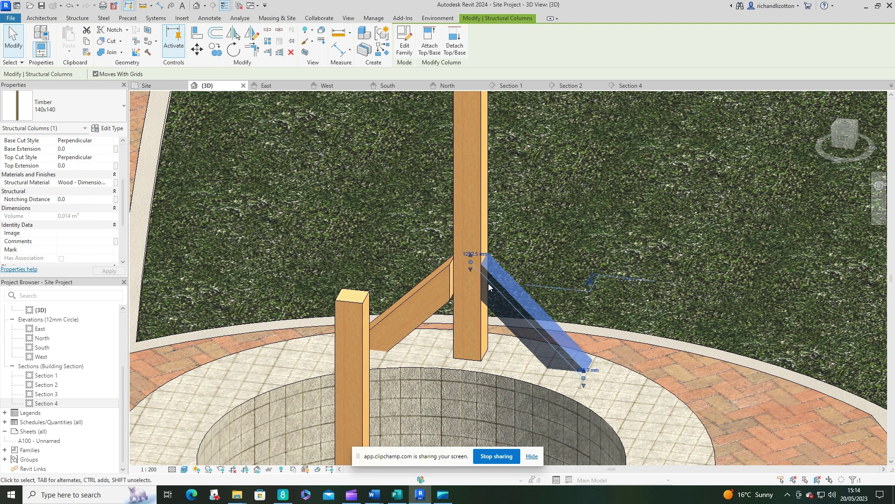
{"action": "left_click", "coordinate": [440, 275]}
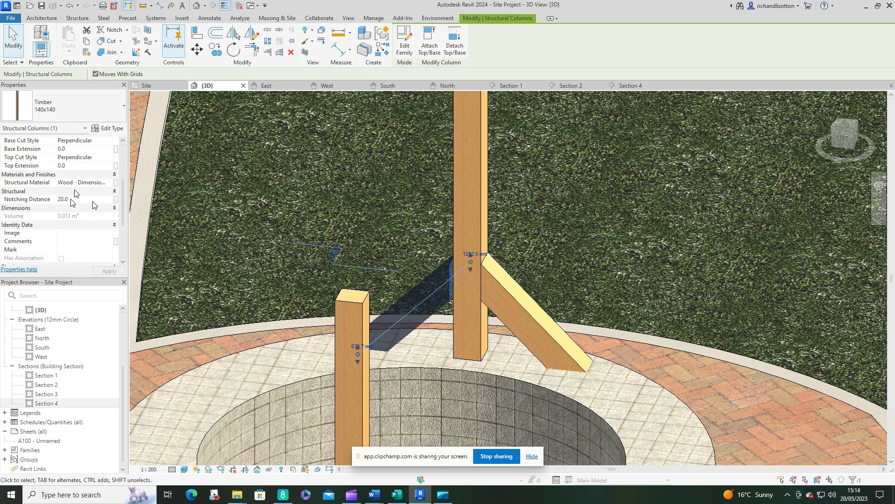
{"action": "left_click_drag", "start_coordinate": [70, 199], "coordinate": [63, 199]}
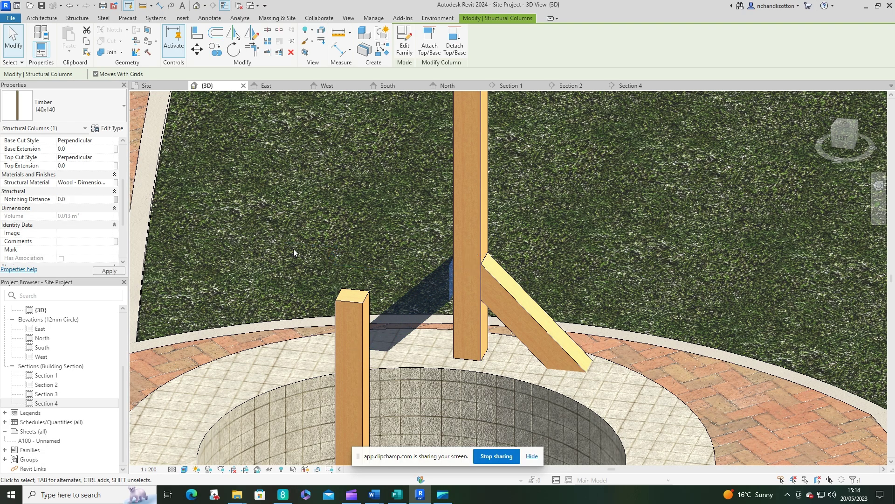
{"action": "middle_click_drag", "start_coordinate": [466, 280], "coordinate": [413, 287], "text": "shift"}
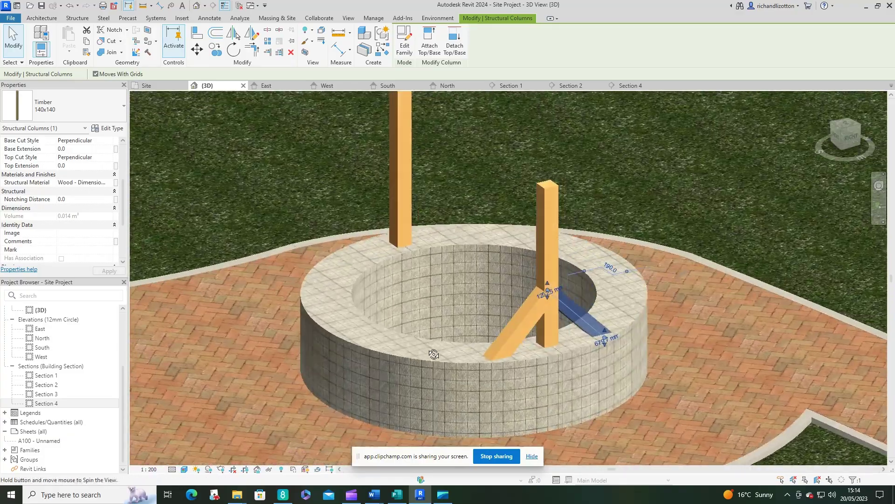
{"action": "middle_click_drag", "start_coordinate": [415, 226], "coordinate": [675, 276], "text": "shift"}
{"action": "key", "text": "Escape"}
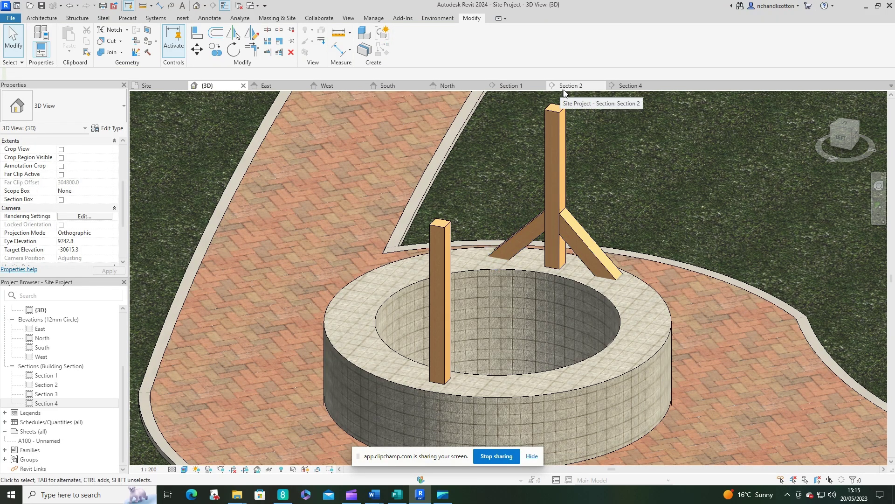
In the North elevation, window-select the two slanted braces on the first post
{"action": "left_click", "coordinate": [449, 88]}
{"action": "scroll", "coordinate": [617, 304], "scroll_direction": "down", "scroll_amount": 3}
{"action": "middle_click_drag", "start_coordinate": [661, 290], "coordinate": [580, 296]}
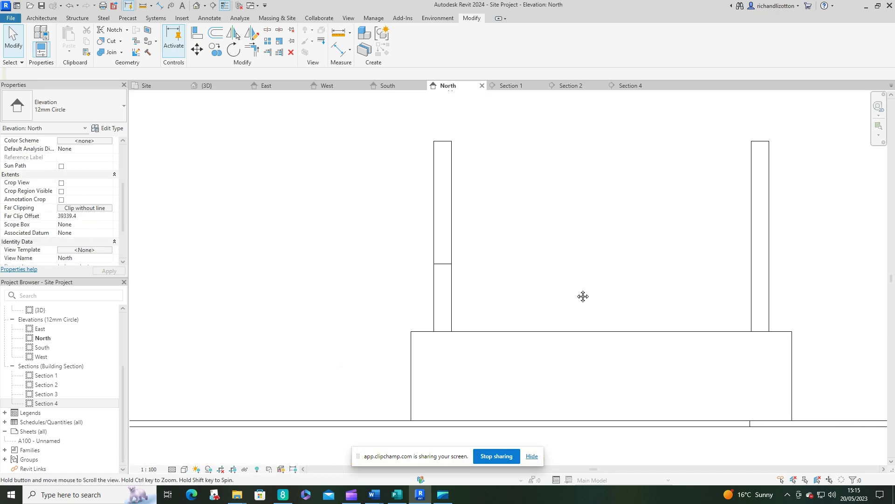
{"action": "left_click_drag", "start_coordinate": [420, 247], "coordinate": [475, 358]}
{"action": "middle_click_drag", "start_coordinate": [601, 282], "coordinate": [506, 283]}
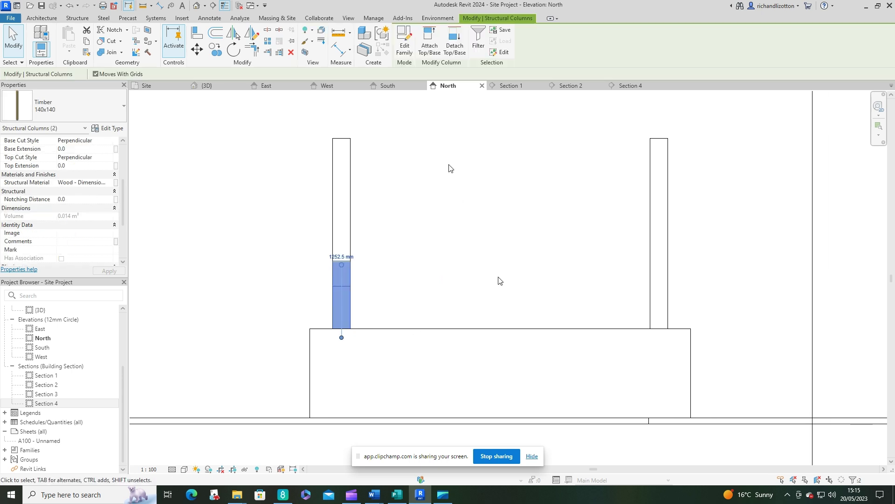
Copy the braces from the first post's top corner to the second post's top corner
{"action": "left_click", "coordinate": [215, 49]}
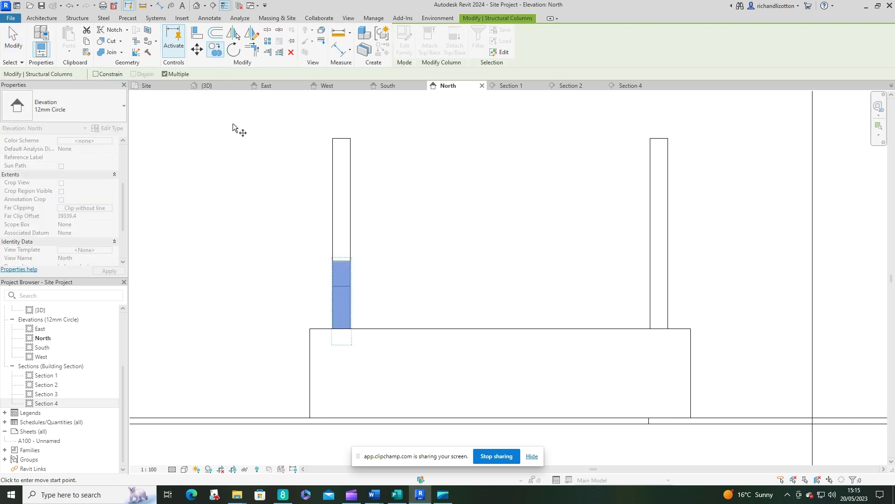
{"action": "left_click", "coordinate": [347, 138]}
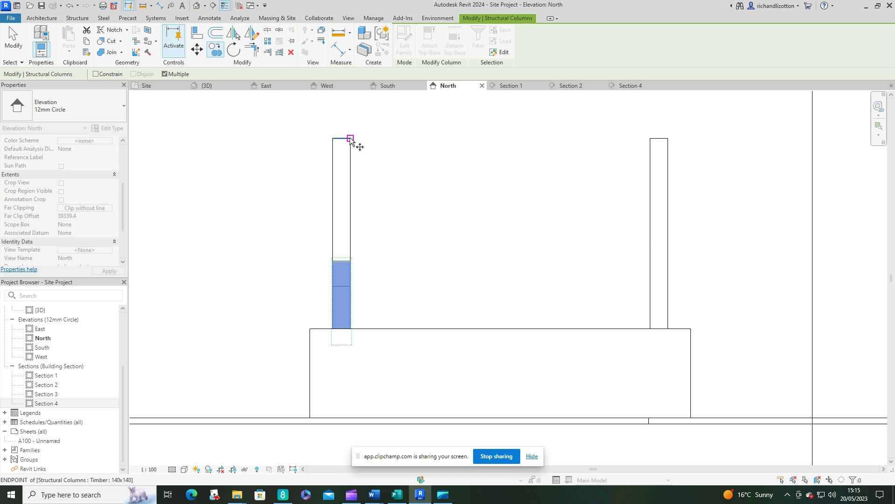
{"action": "left_click", "coordinate": [670, 139]}
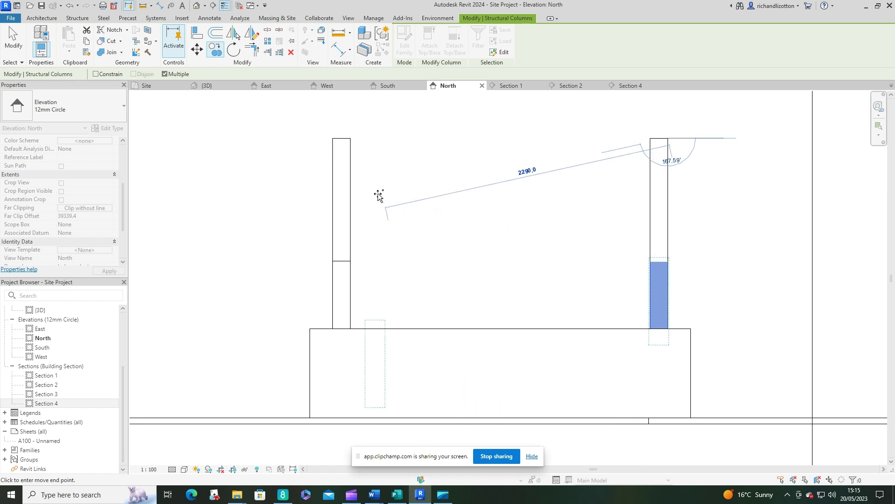
{"action": "left_click", "coordinate": [210, 85]}
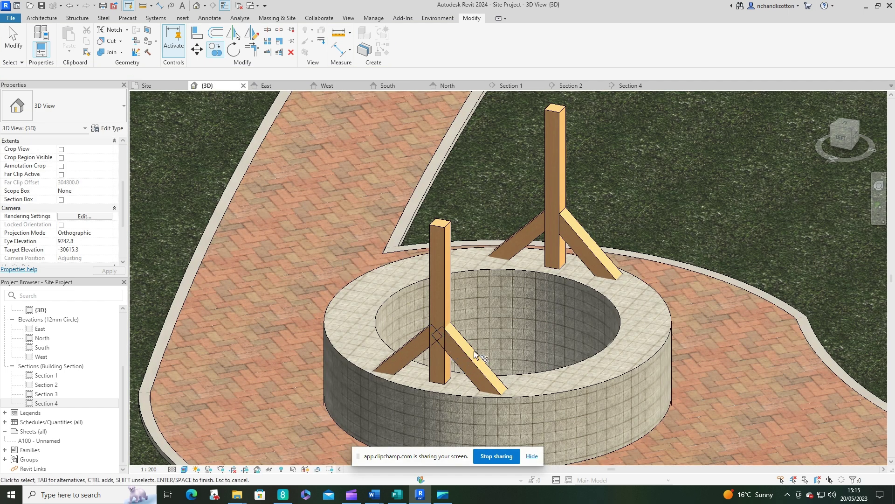
Notch the right and left copied braces around the second timber post, then zoom out to review
{"action": "key", "text": "Escape"}
{"action": "left_click", "coordinate": [111, 30]}
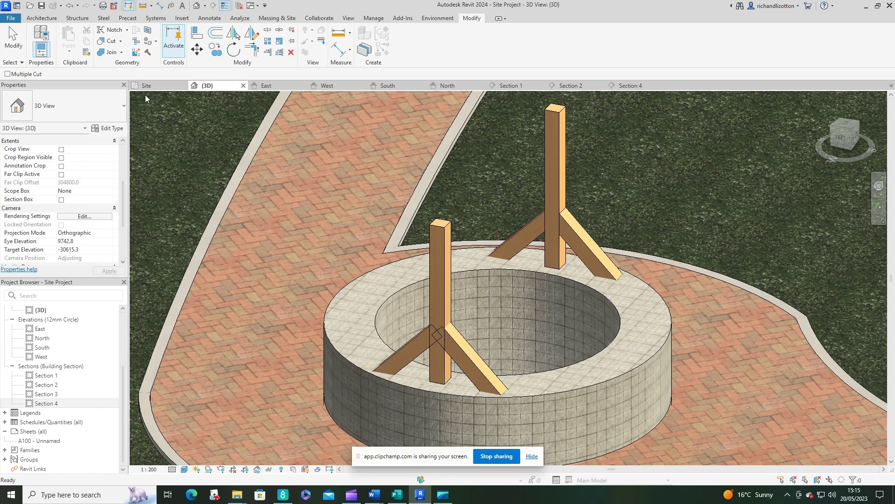
{"action": "left_click", "coordinate": [474, 363]}
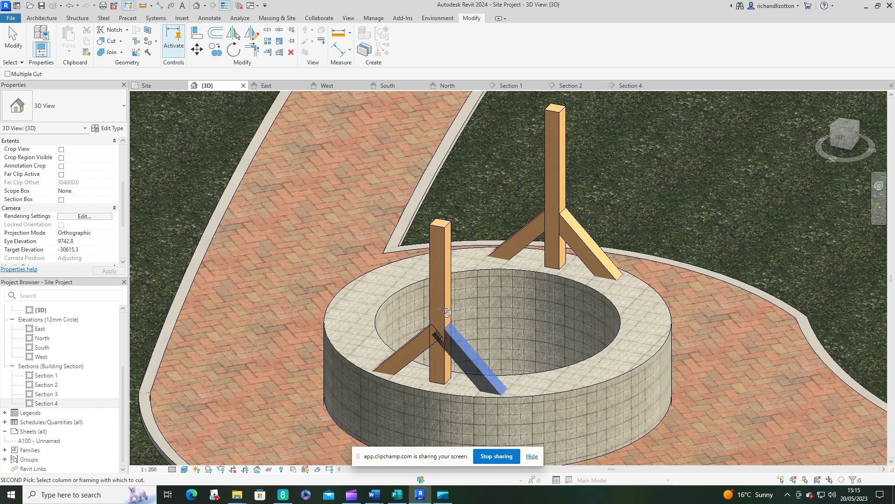
{"action": "left_click", "coordinate": [446, 310]}
{"action": "left_click", "coordinate": [418, 344]}
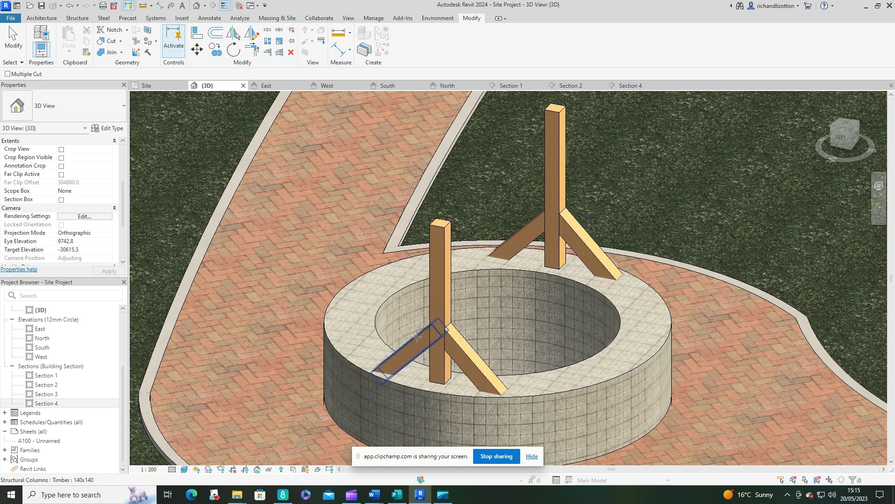
{"action": "left_click", "coordinate": [432, 312]}
{"action": "key", "text": "Escape"}
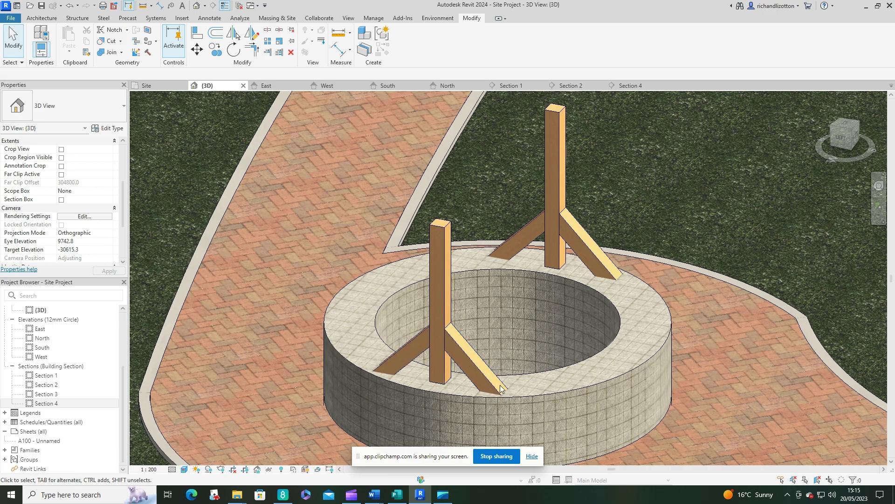
{"action": "middle_click_drag", "start_coordinate": [485, 378], "coordinate": [458, 371], "text": "shift"}
{"action": "scroll", "coordinate": [451, 339], "scroll_direction": "down", "scroll_amount": 3}
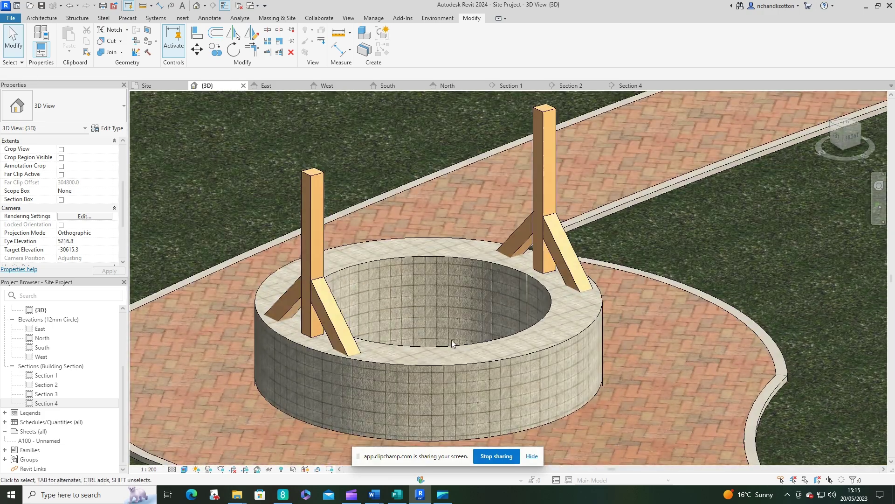
{"action": "middle_click_drag", "start_coordinate": [451, 340], "coordinate": [384, 344], "text": "shift"}
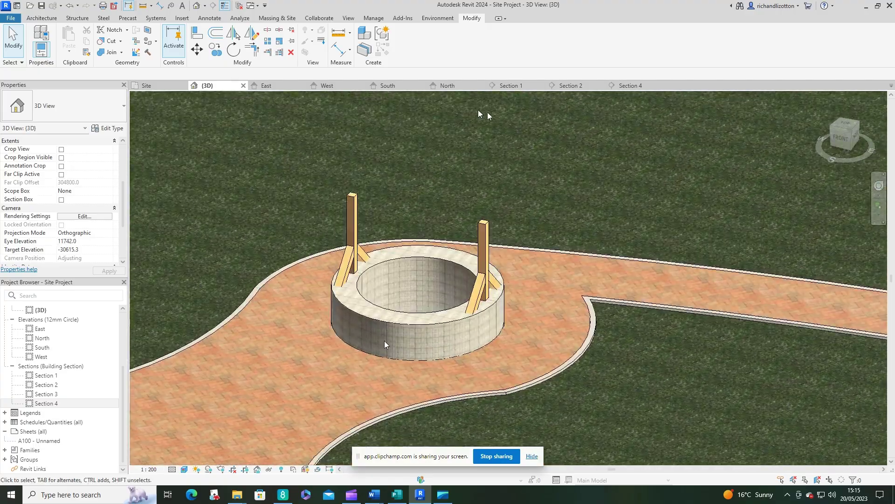